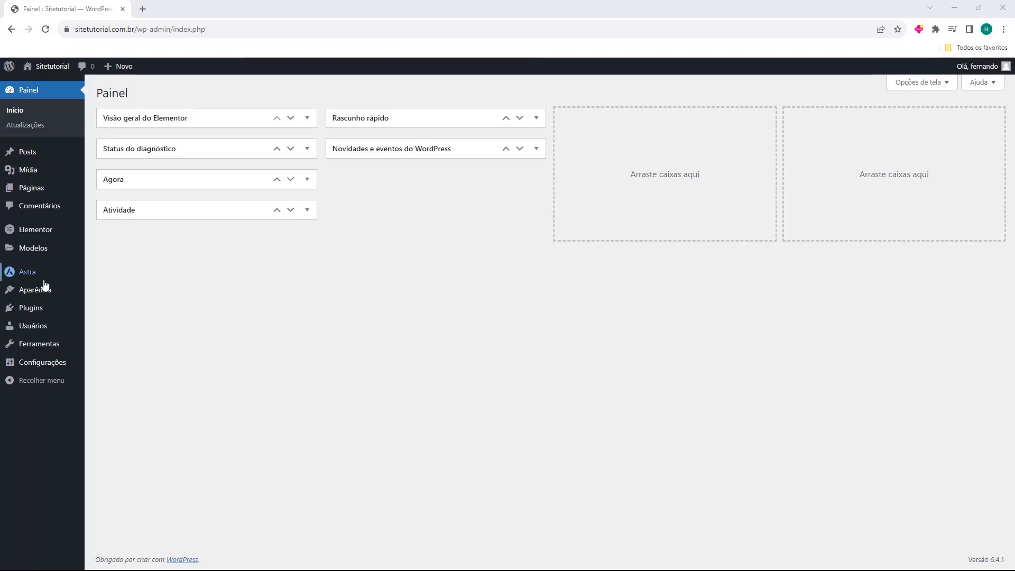
# - Create a new page titled "Pagina Tutorial" and open it for editing with Elementor
pyautogui.moveTo(23, 196)
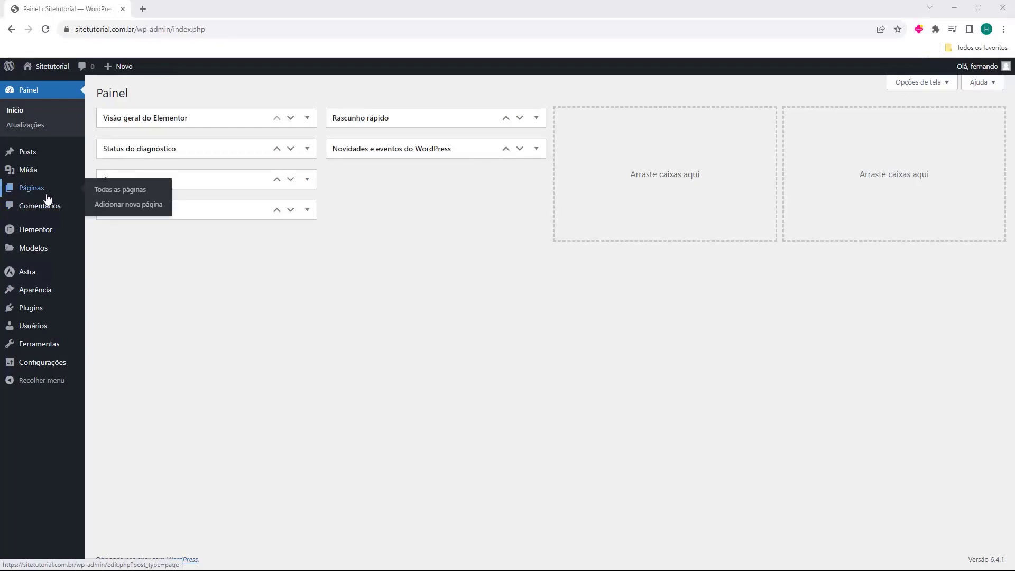
pyautogui.click(35, 196)
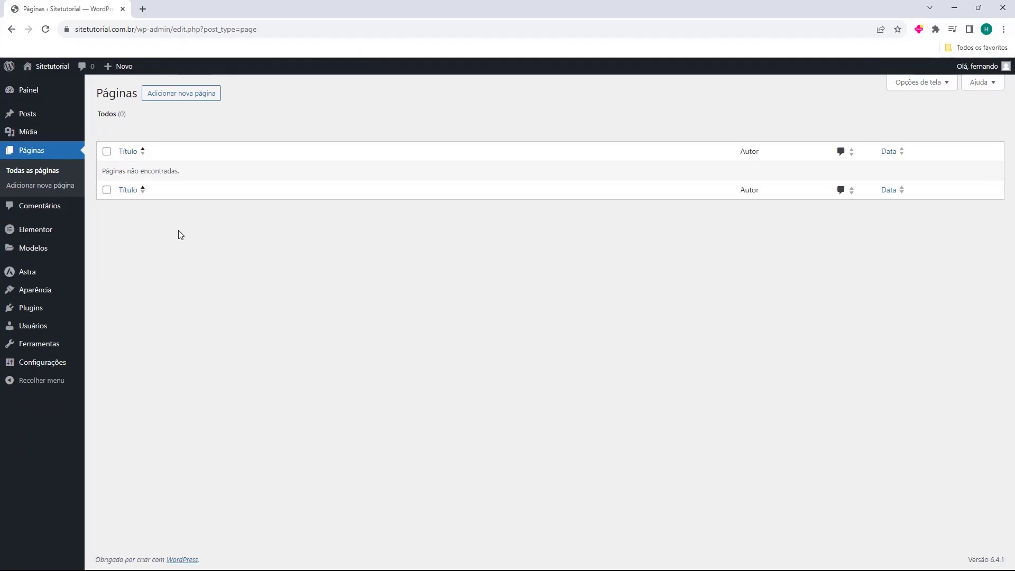
pyautogui.click(179, 100)
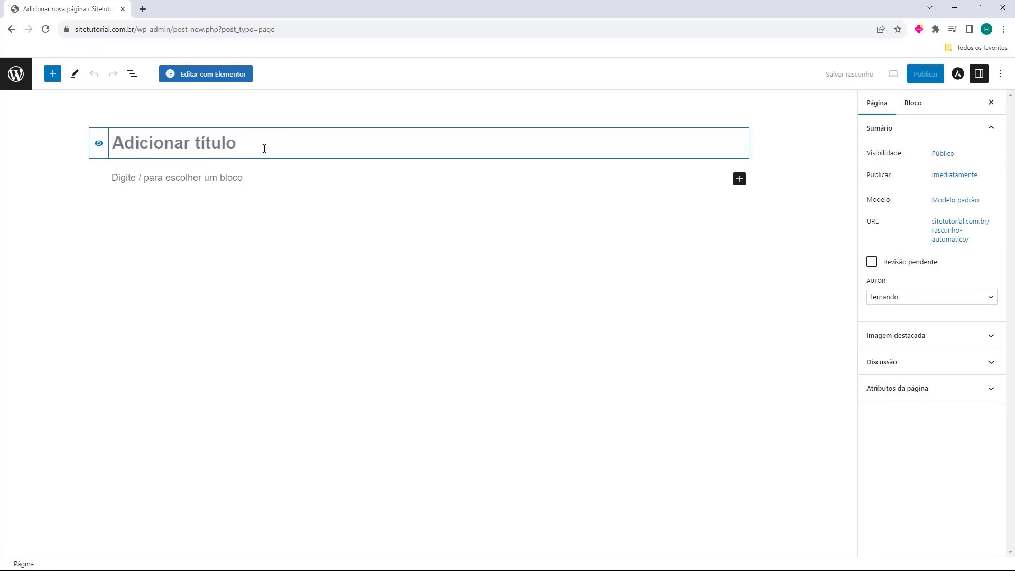
pyautogui.write('Pagina Tutorial')
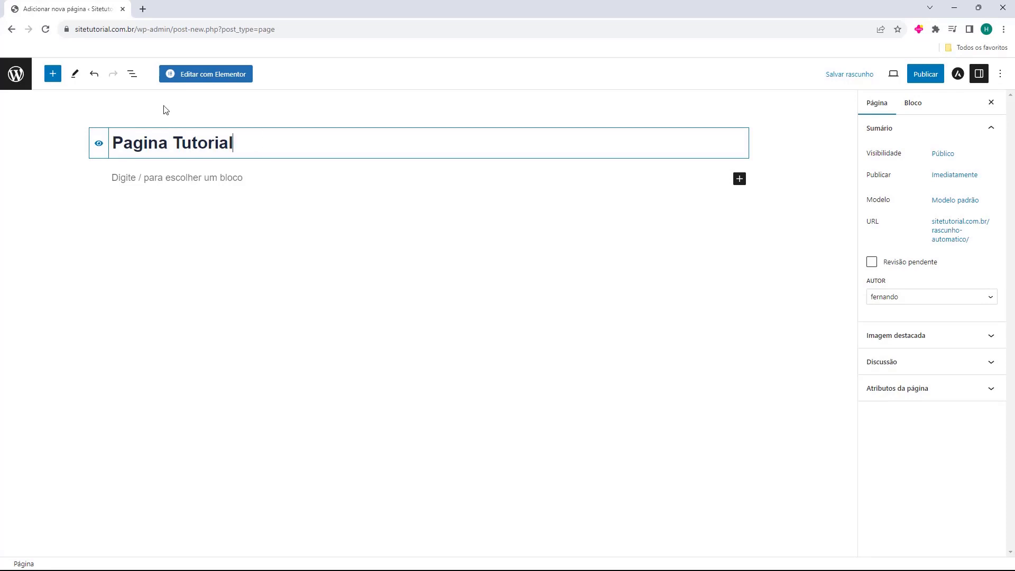
pyautogui.click(37, 164)
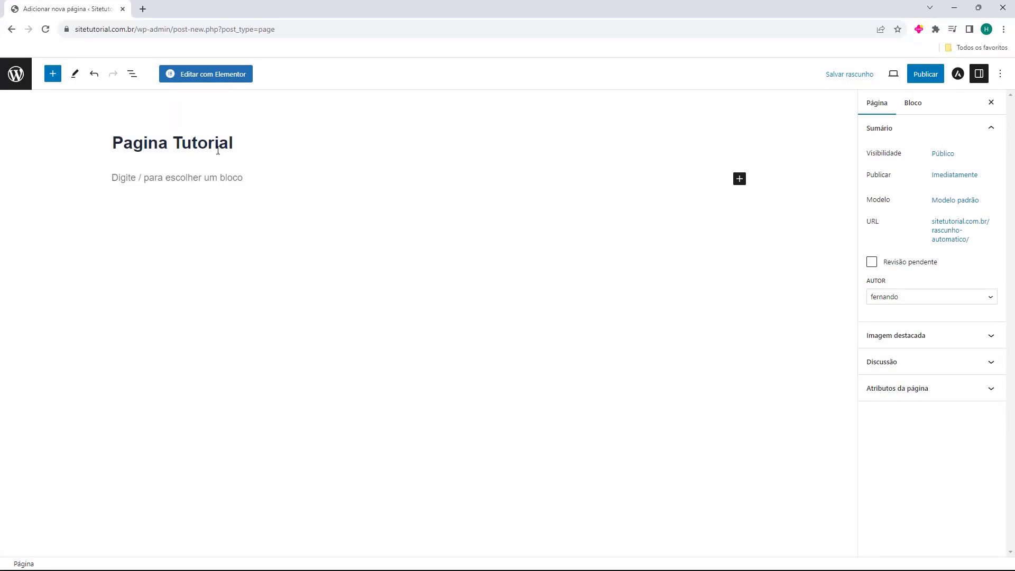
pyautogui.click(215, 75)
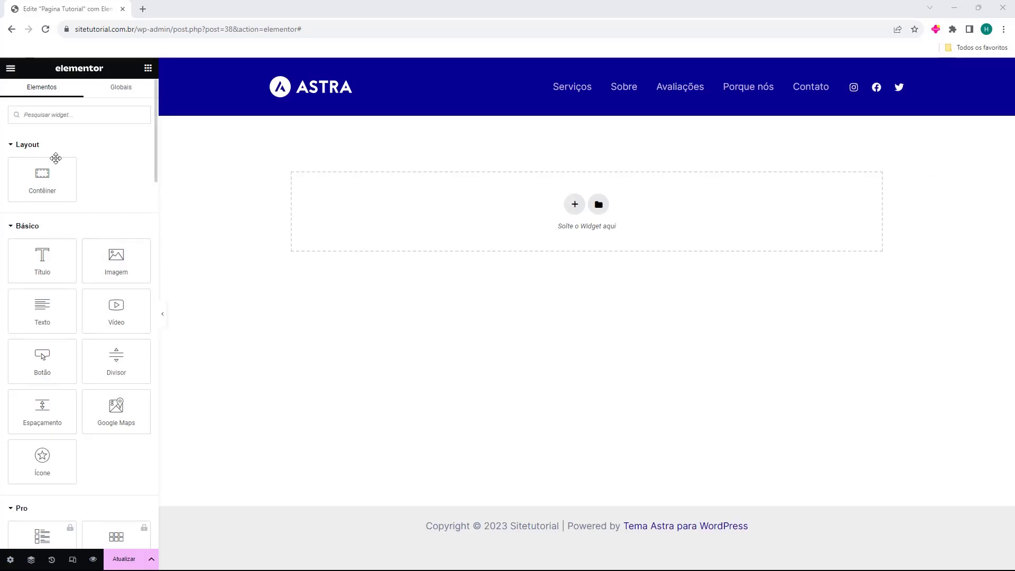
# - Look through the available widgets and add a single container with downward direction to the empty page
pyautogui.scroll(-8, 80, 185)
pyautogui.scroll(-10, 84, 180)
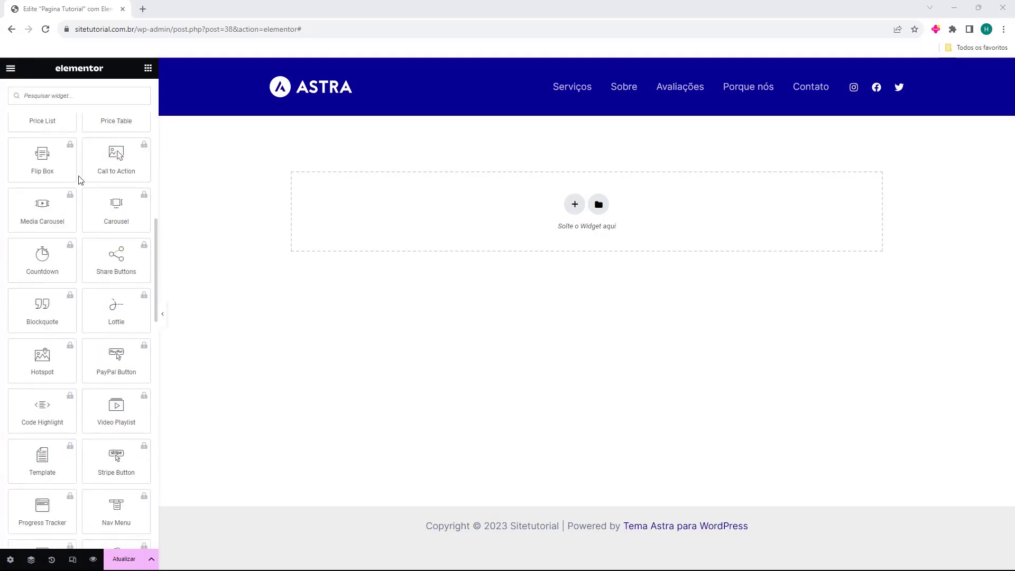
pyautogui.scroll(20, 80, 181)
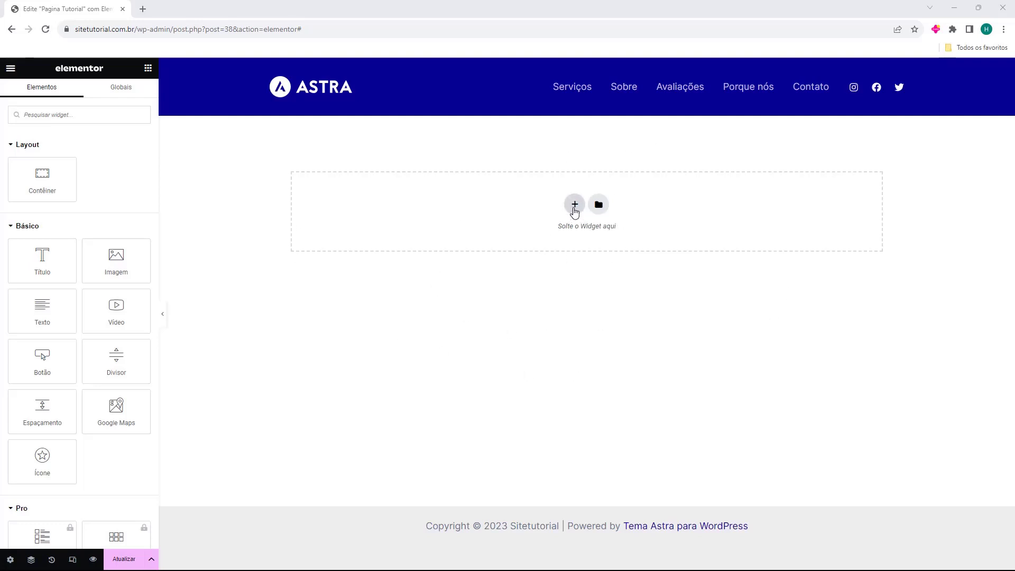
pyautogui.click(575, 205)
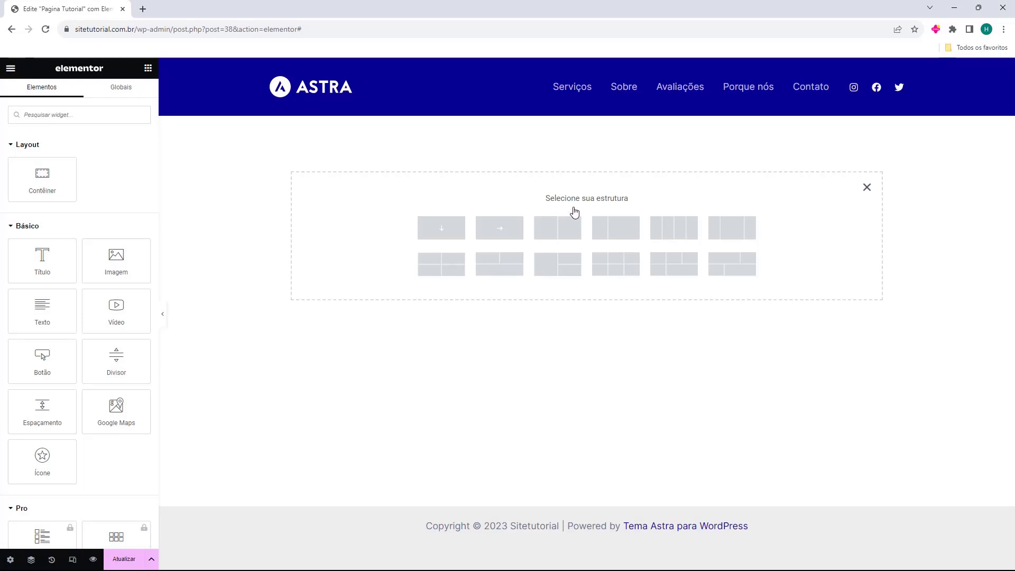
pyautogui.click(442, 229)
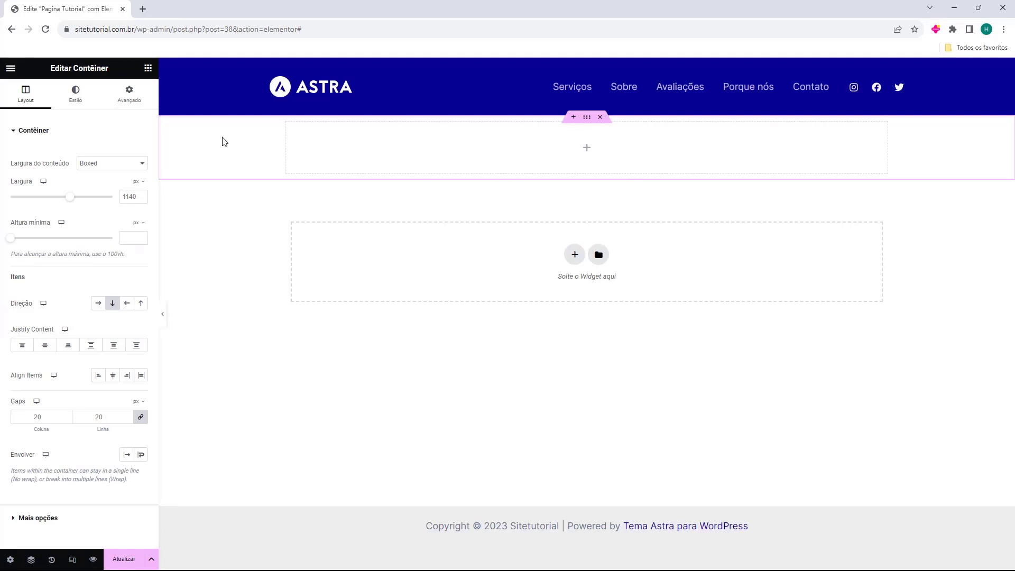
# - Place a Título widget in the container and set its text to "Titulo de Exemplo"
pyautogui.click(148, 68)
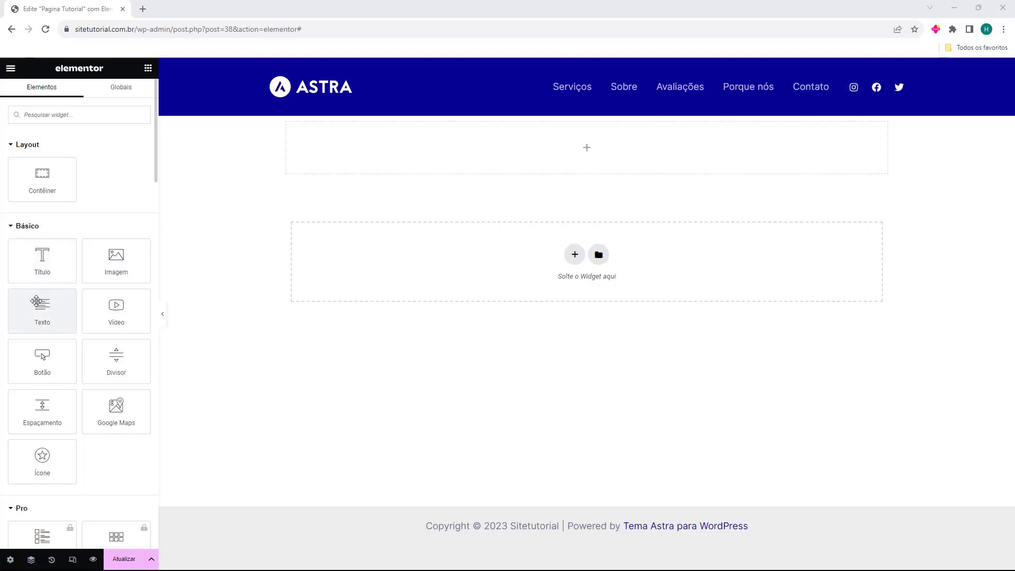
pyautogui.moveTo(36, 263); pyautogui.dragTo(482, 151)
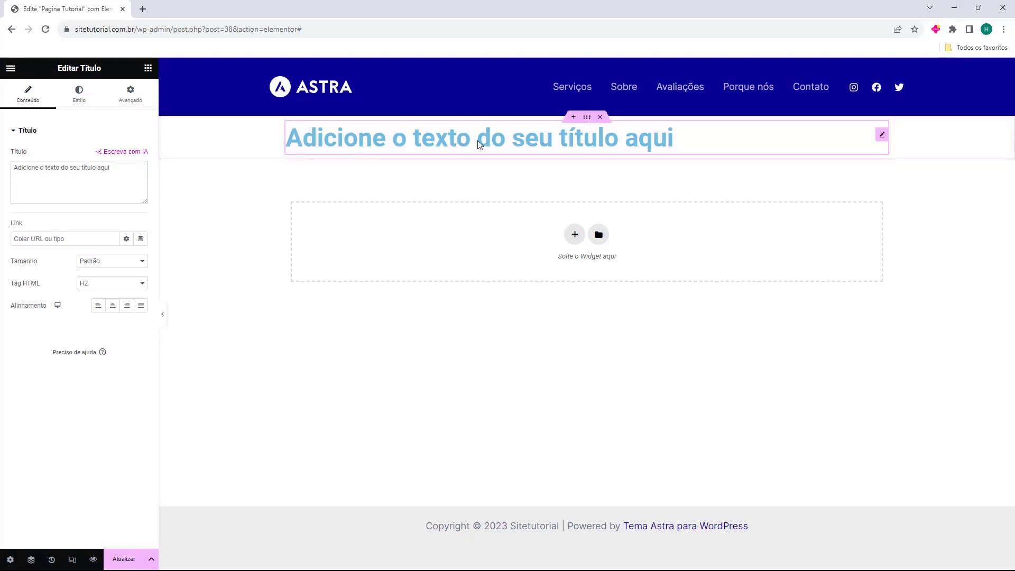
pyautogui.tripleClick(77, 185)
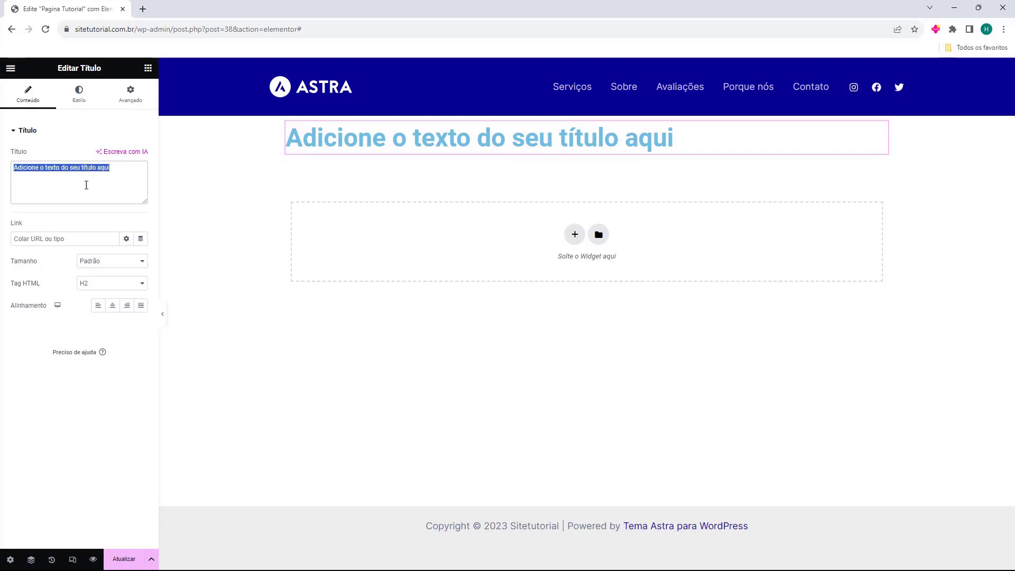
pyautogui.click(57, 178)
pyautogui.moveTo(113, 174); pyautogui.dragTo(19, 175)
pyautogui.press('BackSpace')
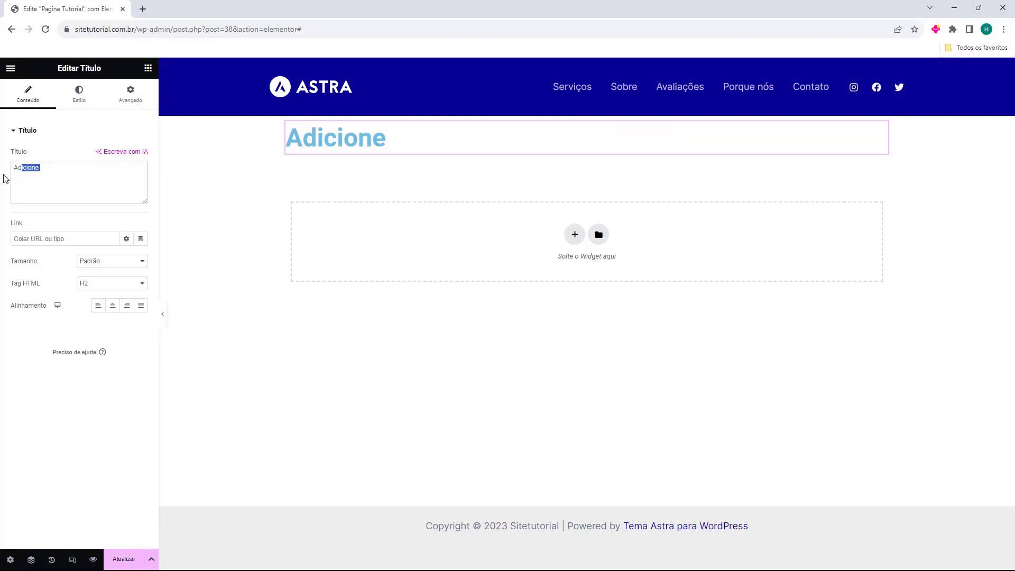
pyautogui.press('BackSpace')
pyautogui.press('BackSpace')
pyautogui.press('BackSpace')
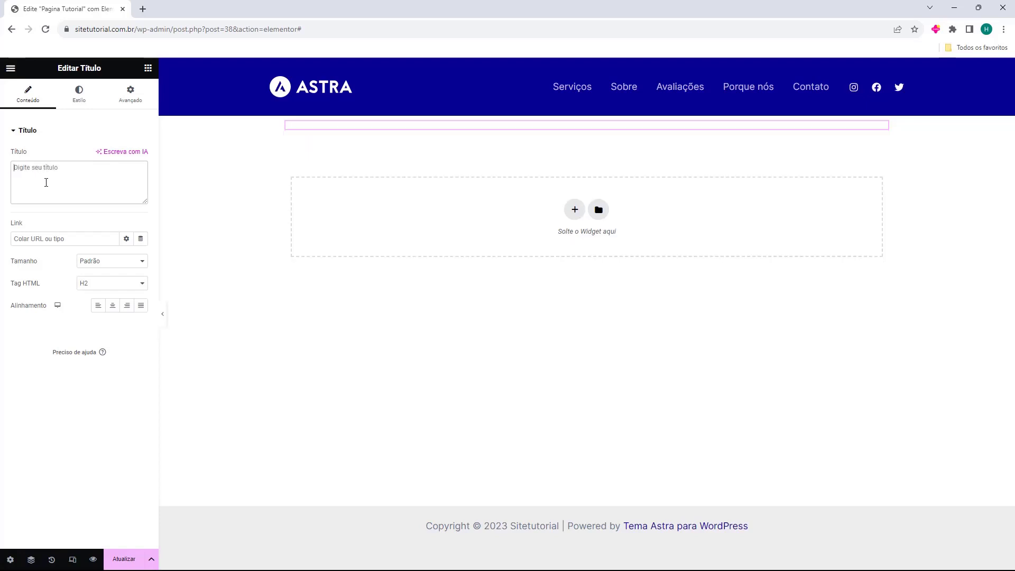
pyautogui.write('Titulo de Exemplo')
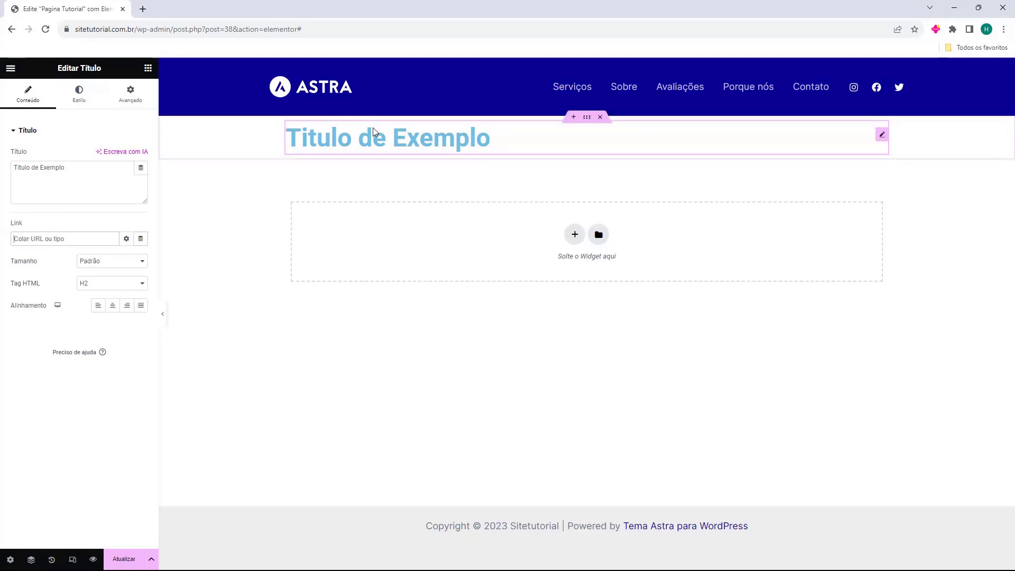
# - Try the sizes Pequeno, Médio, Grande, GG and GGG on the heading, and return it to Padrão
pyautogui.moveTo(14, 264); pyautogui.dragTo(46, 266)
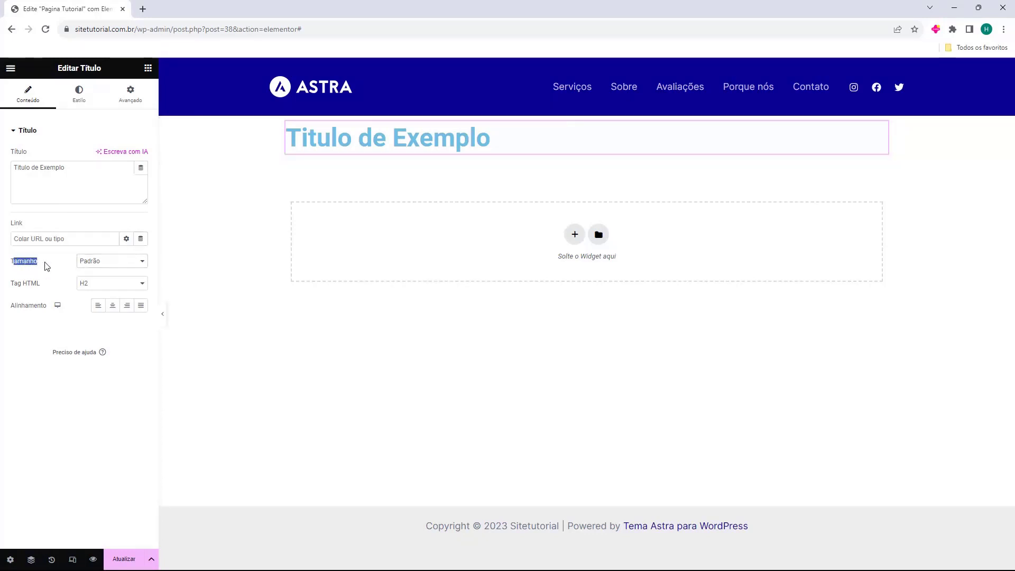
pyautogui.click(42, 269)
pyautogui.click(91, 261)
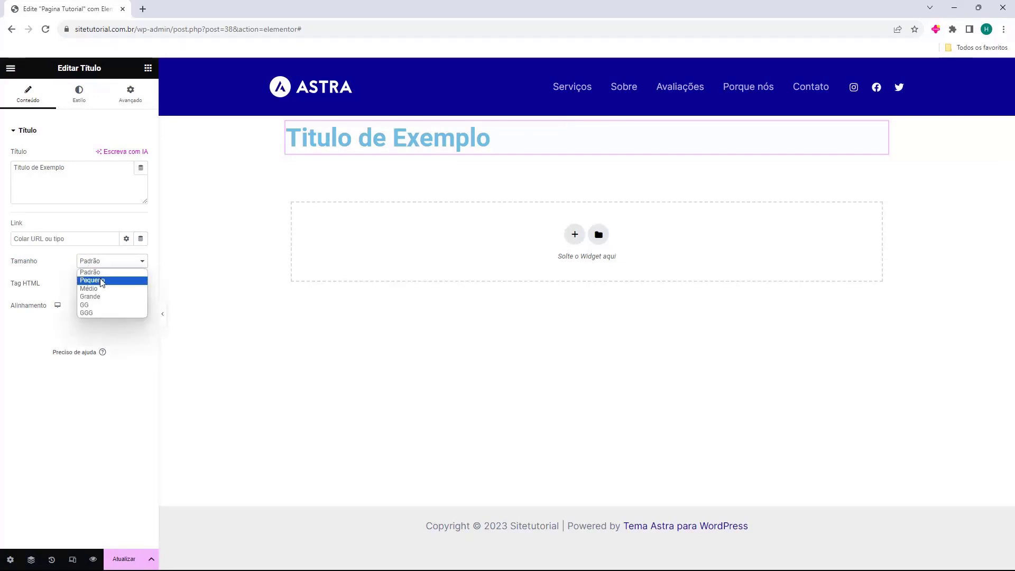
pyautogui.click(103, 280)
pyautogui.click(106, 263)
pyautogui.click(103, 289)
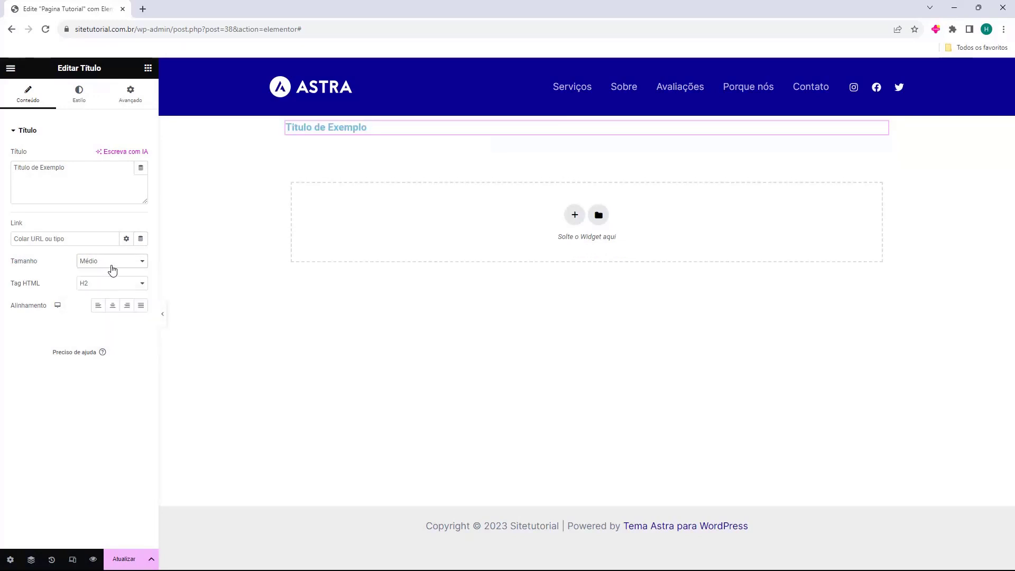
pyautogui.click(110, 263)
pyautogui.click(109, 297)
pyautogui.click(112, 261)
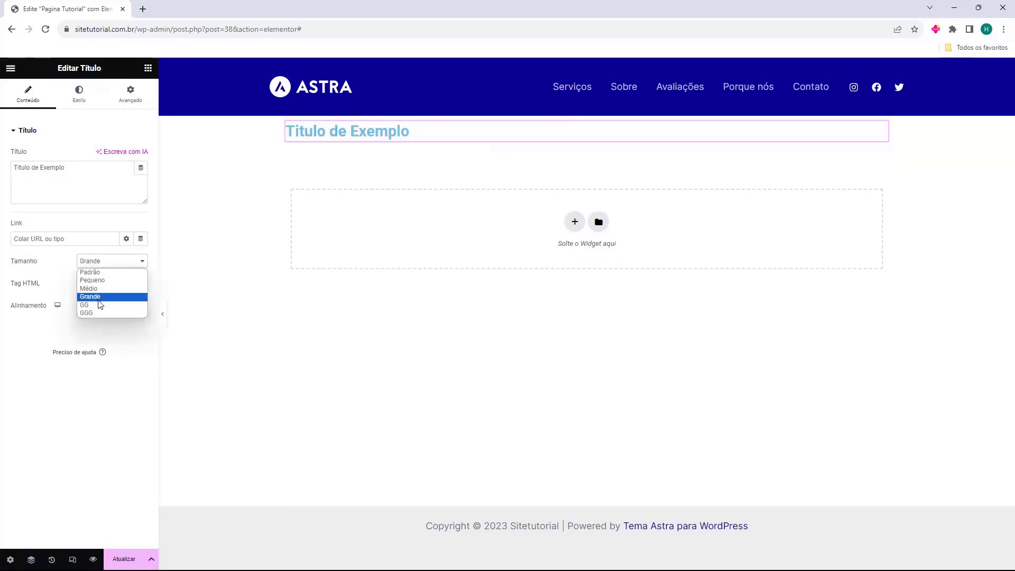
pyautogui.click(101, 304)
pyautogui.click(110, 263)
pyautogui.click(87, 313)
pyautogui.click(106, 263)
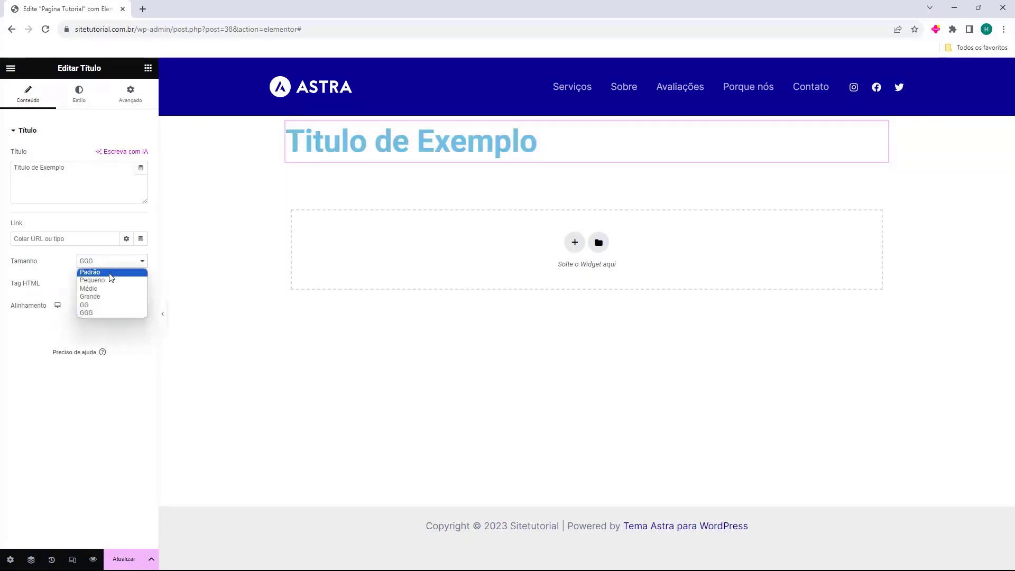
pyautogui.click(90, 272)
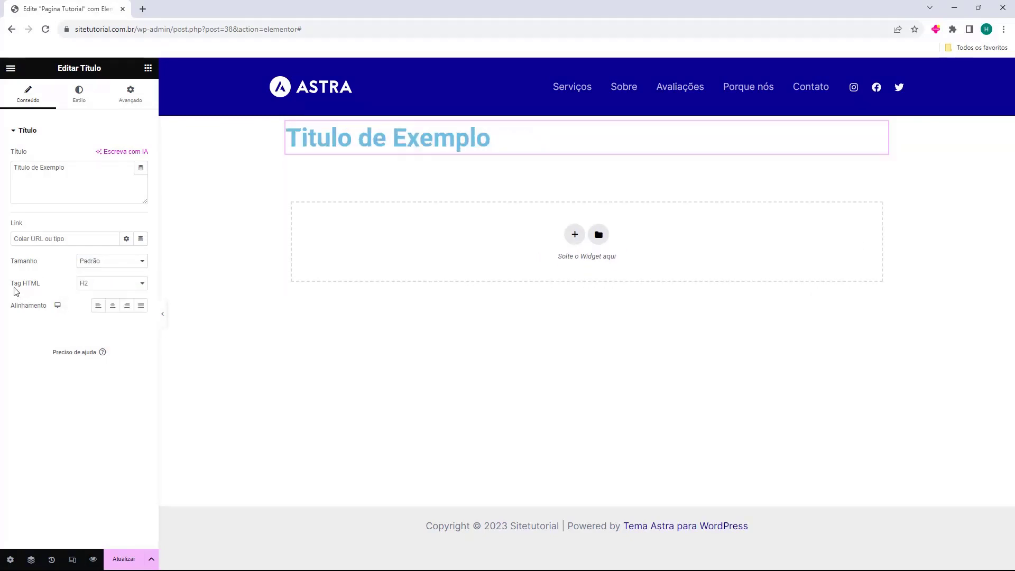
# - Try the HTML tags H1, H3 and H6 on the heading
pyautogui.moveTo(15, 287)
pyautogui.mouseDown()
pyautogui.moveTo(42, 285)
pyautogui.moveTo(34, 290)
pyautogui.mouseUp()
pyautogui.click(46, 288)
pyautogui.click(47, 294)
pyautogui.click(95, 294)
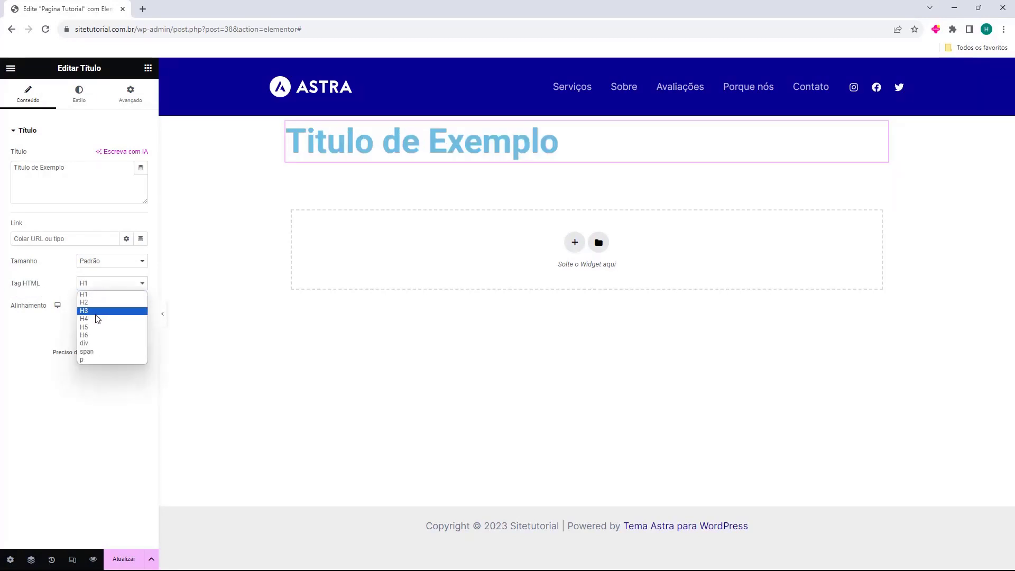
pyautogui.click(96, 311)
pyautogui.click(101, 293)
pyautogui.click(92, 334)
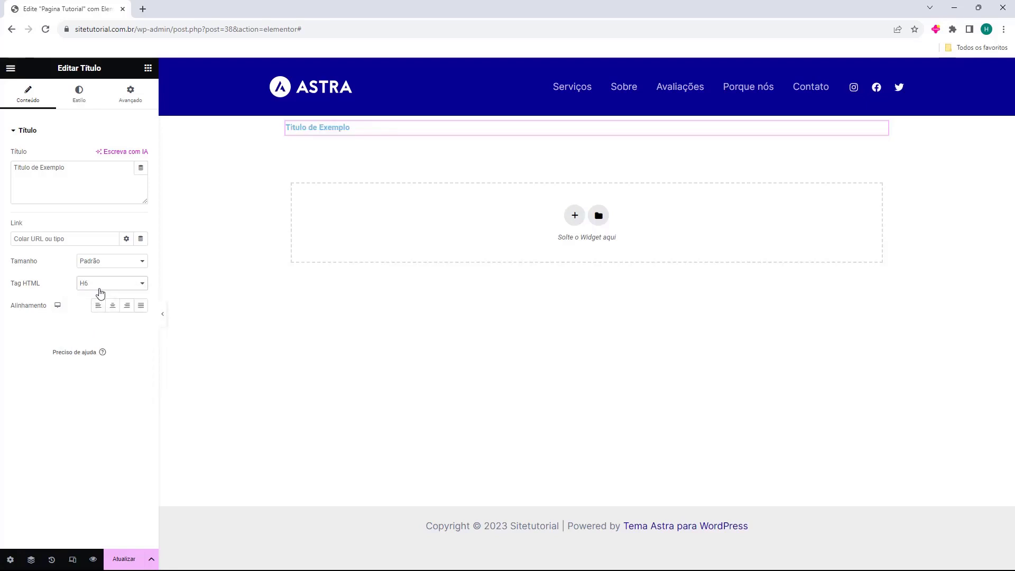
# - Try size GG on the heading with its H6 tag, and return the size to Padrão
pyautogui.click(104, 262)
pyautogui.click(105, 305)
pyautogui.click(109, 262)
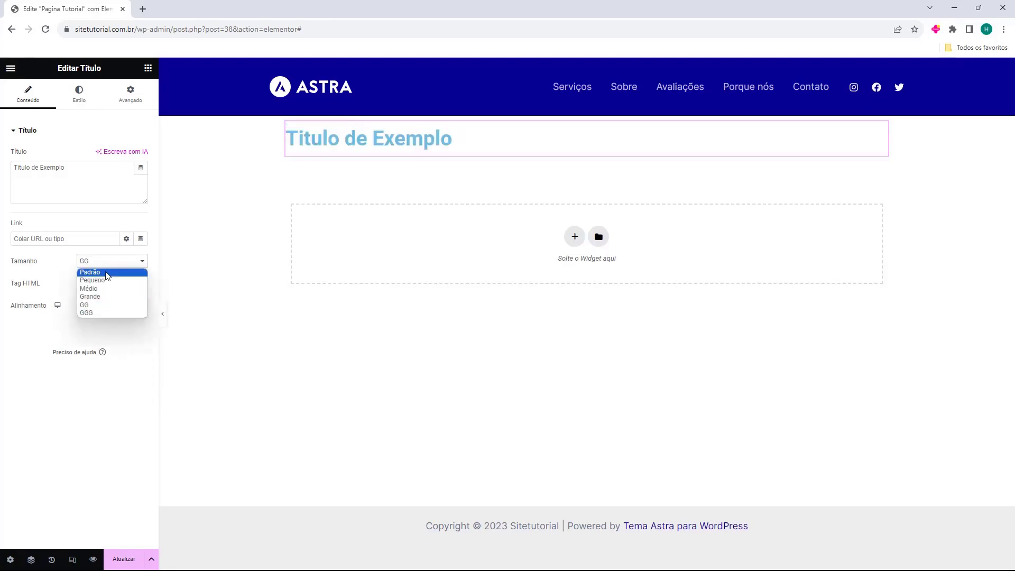
pyautogui.click(105, 271)
# - Try the div and p HTML tags on the heading at size Padrão, and return the tag to H2
pyautogui.click(103, 284)
pyautogui.click(100, 344)
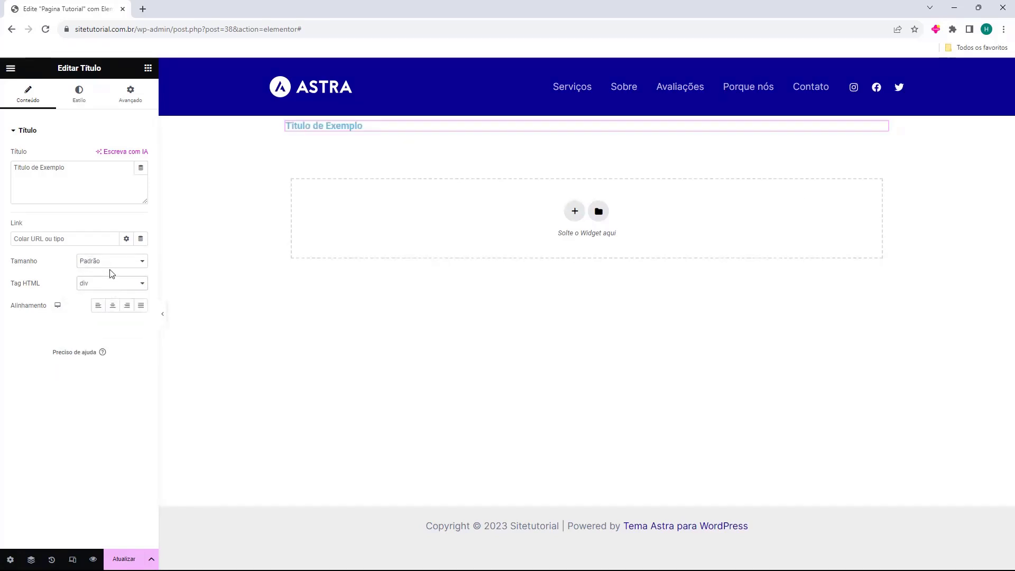
pyautogui.click(110, 262)
pyautogui.click(91, 272)
pyautogui.click(109, 283)
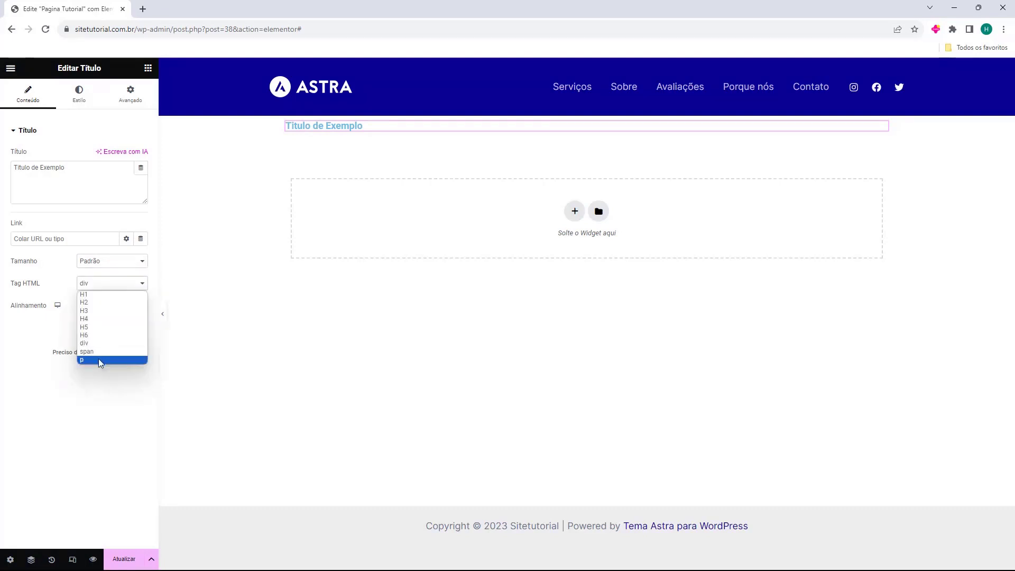
pyautogui.click(97, 359)
pyautogui.click(97, 284)
pyautogui.click(107, 303)
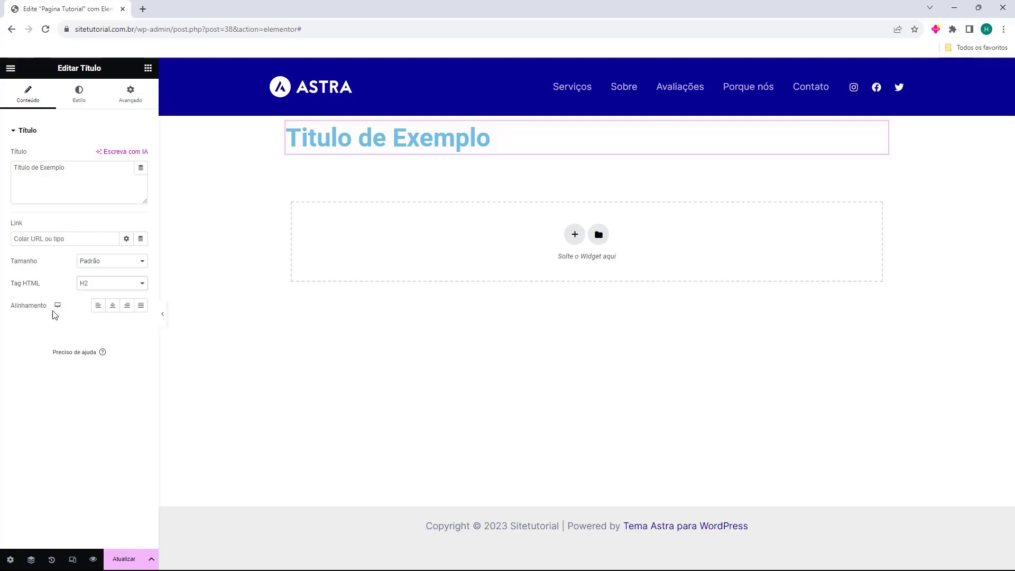
# - Try the centre, right and justified alignments on the heading, and set it to left alignment
pyautogui.click(112, 307)
pyautogui.click(126, 306)
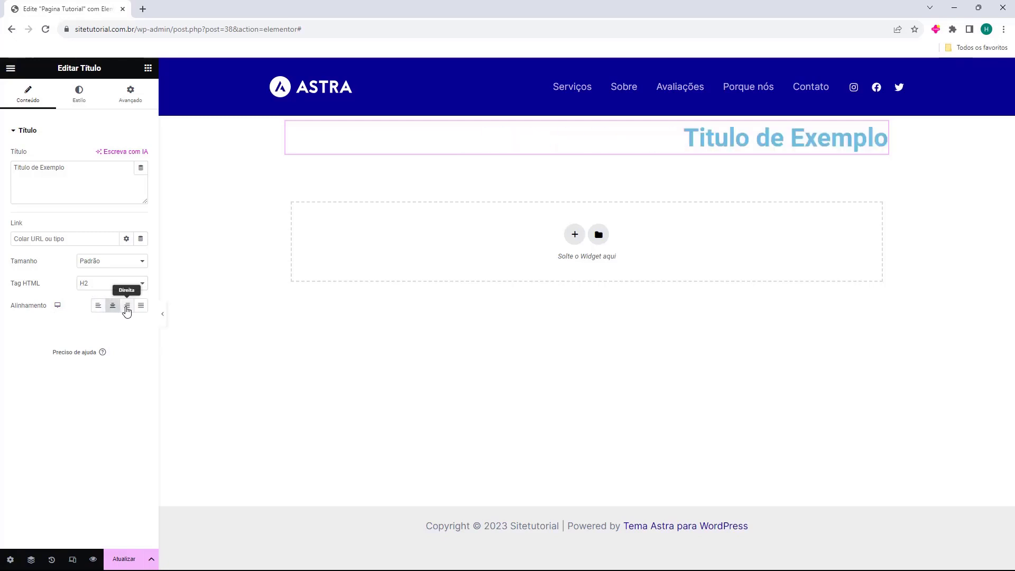
pyautogui.click(97, 306)
pyautogui.click(112, 307)
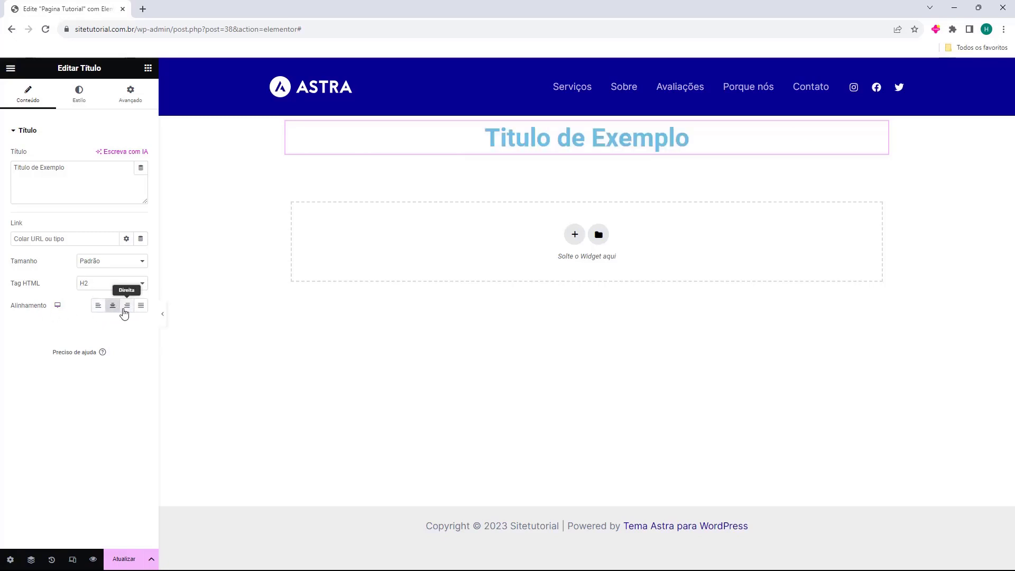
pyautogui.click(127, 307)
pyautogui.click(141, 307)
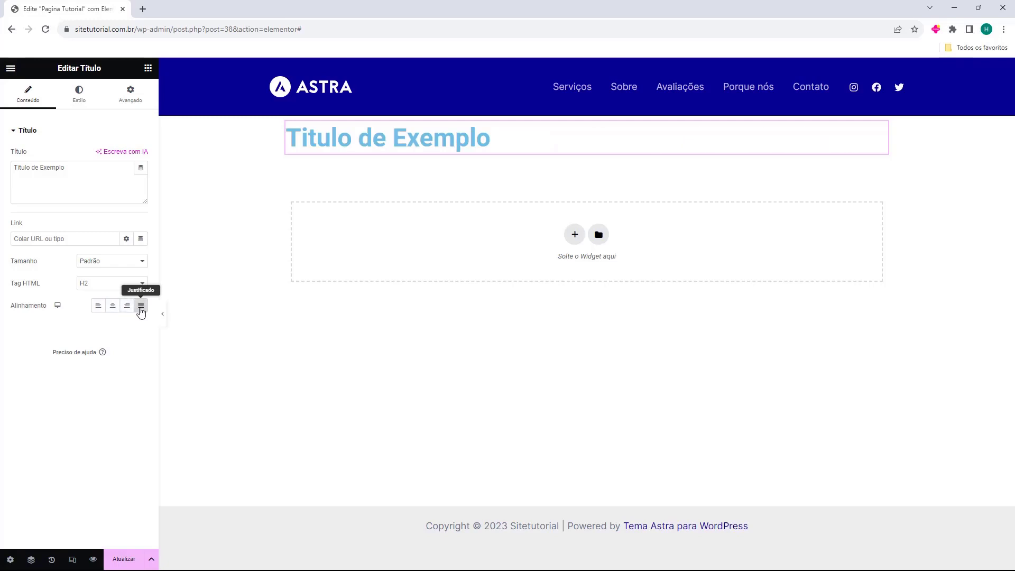
pyautogui.click(98, 306)
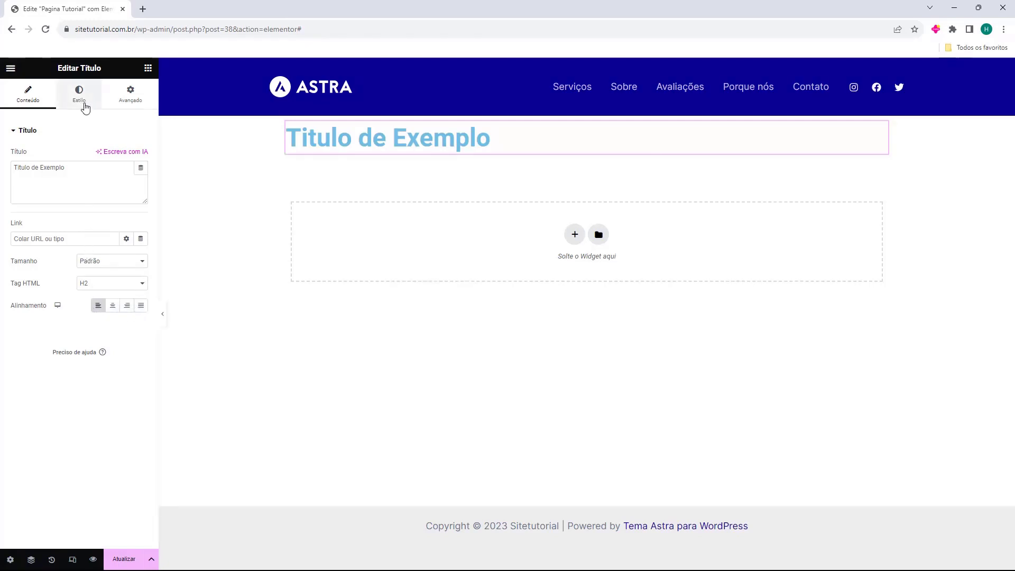
# - Try the near-black text colour #0F1213 on the heading
pyautogui.click(80, 101)
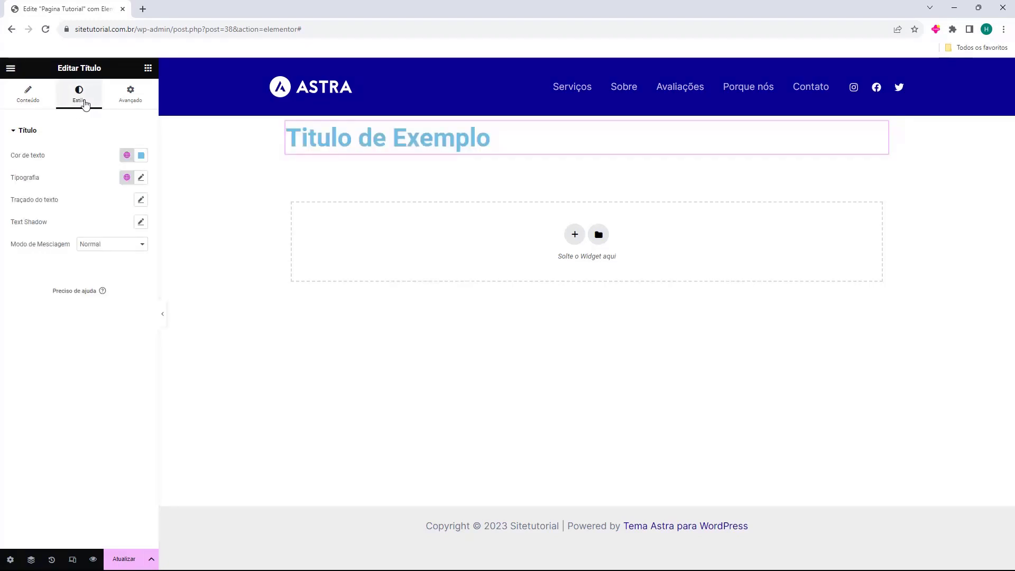
pyautogui.tripleClick(13, 156)
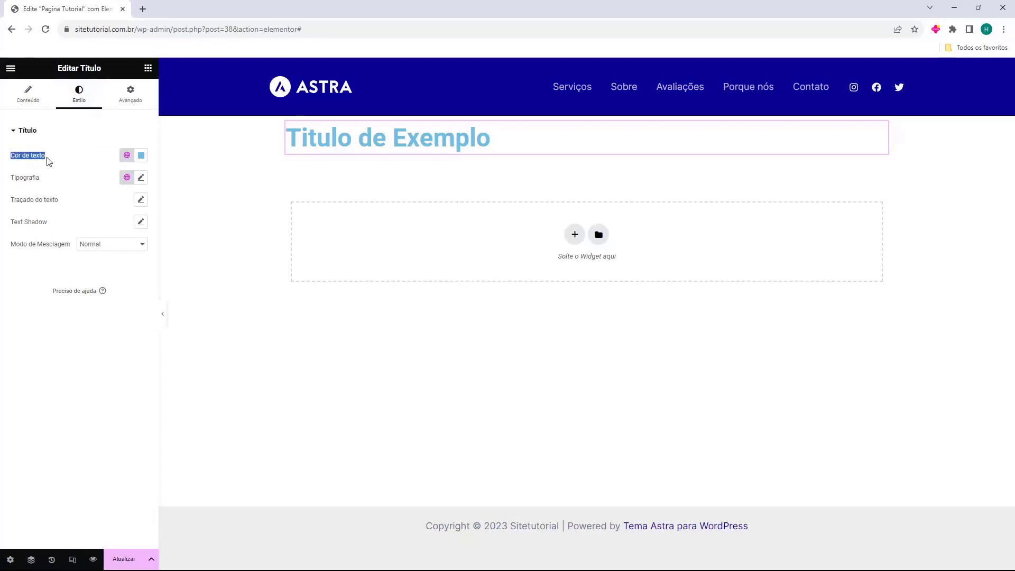
pyautogui.click(141, 155)
pyautogui.click(17, 161)
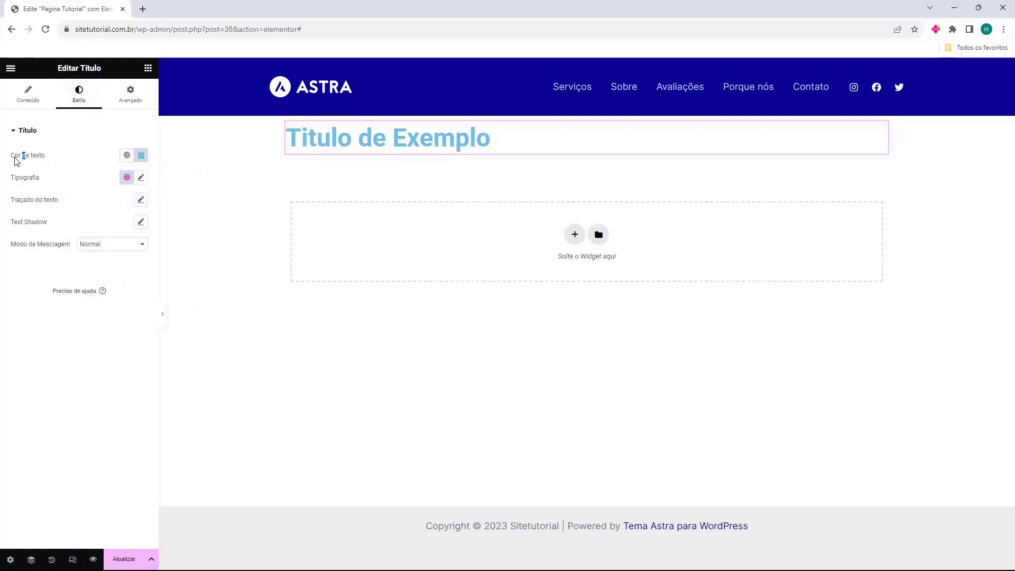
pyautogui.click(140, 155)
pyautogui.click(117, 216)
pyautogui.moveTo(107, 219)
pyautogui.mouseDown()
pyautogui.moveTo(91, 270)
pyautogui.moveTo(102, 270)
pyautogui.mouseUp()
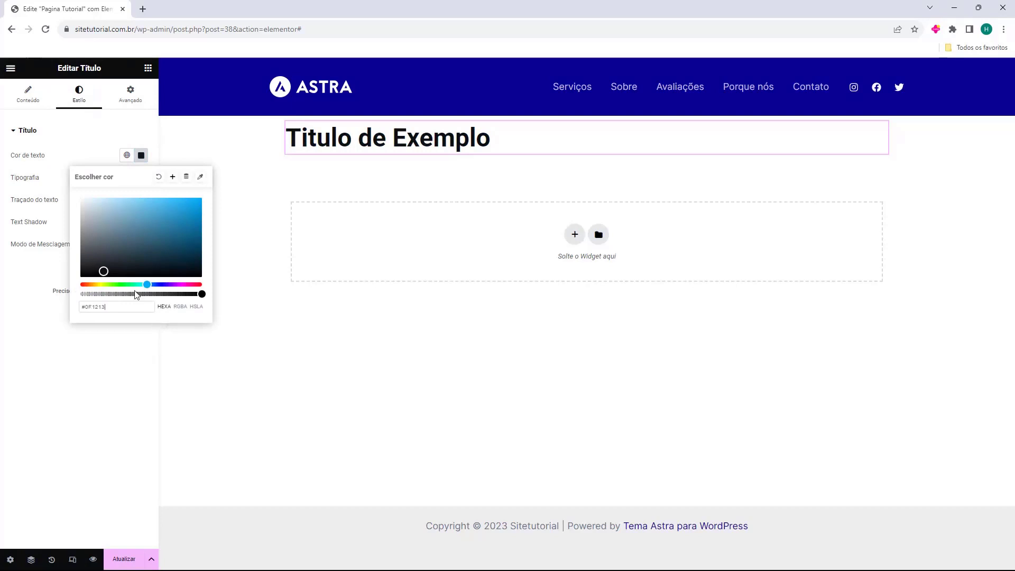
# - Try bright green #1CFF00 and a darker green as the heading's text colour
pyautogui.click(120, 285)
pyautogui.click(197, 206)
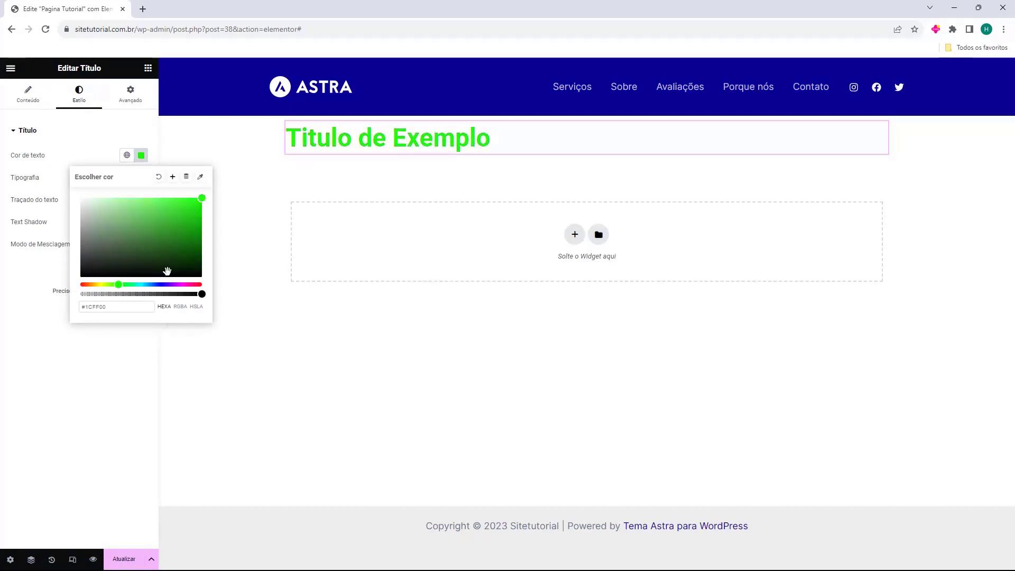
pyautogui.click(152, 256)
pyautogui.click(172, 249)
# - Set the heading's text colour to black, #000000
pyautogui.moveTo(117, 306); pyautogui.dragTo(96, 312)
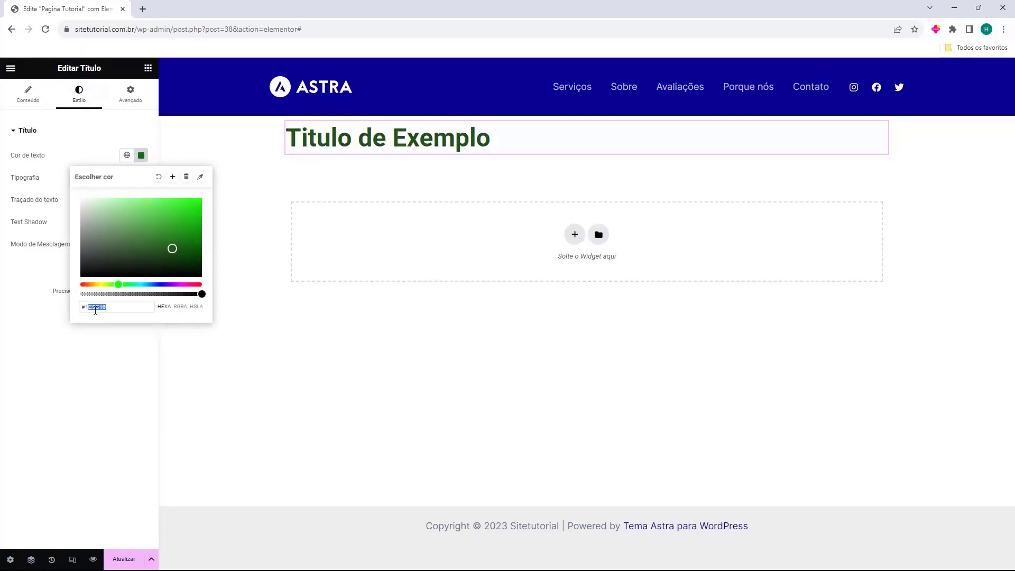
pyautogui.moveTo(120, 254); pyautogui.dragTo(62, 288)
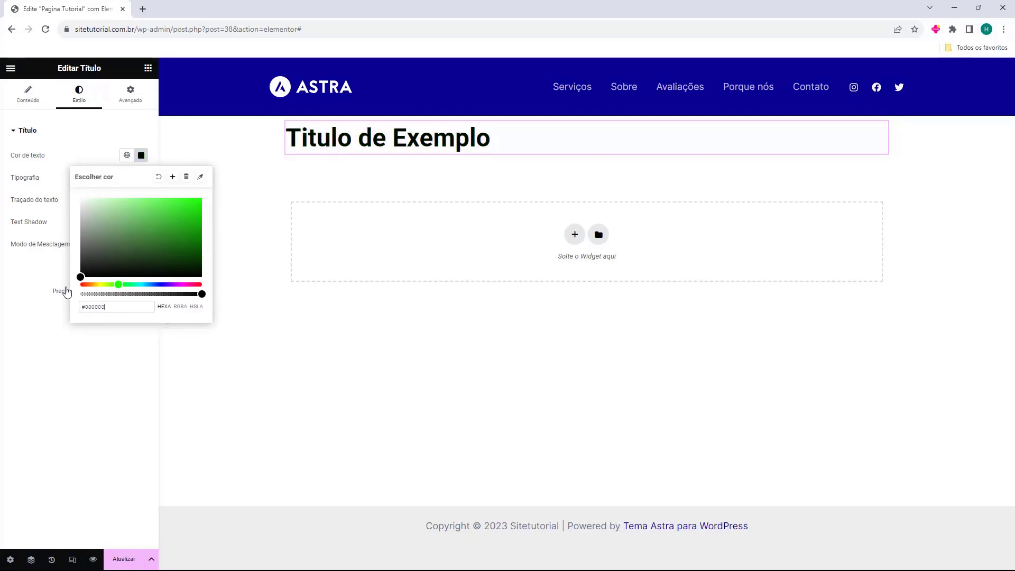
pyautogui.click(34, 184)
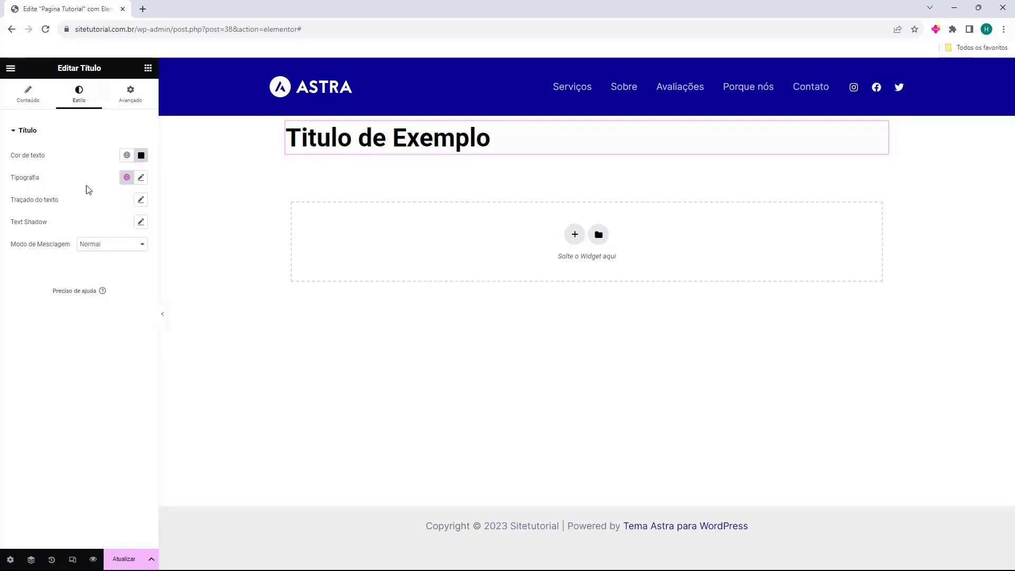
# - Try the Peddana and Paytone One font families in the heading's typography settings
pyautogui.click(142, 178)
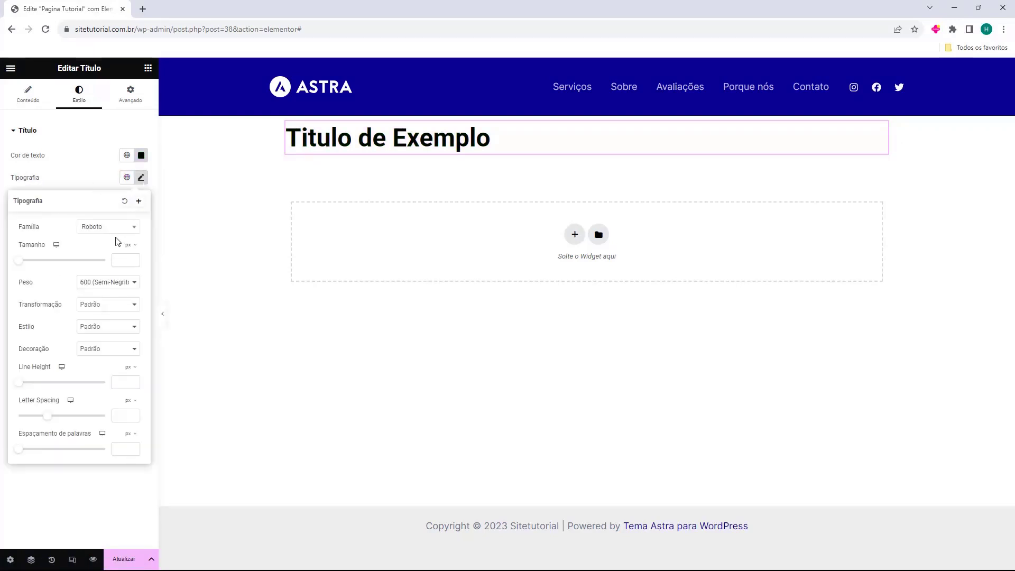
pyautogui.doubleClick(29, 227)
pyautogui.click(101, 226)
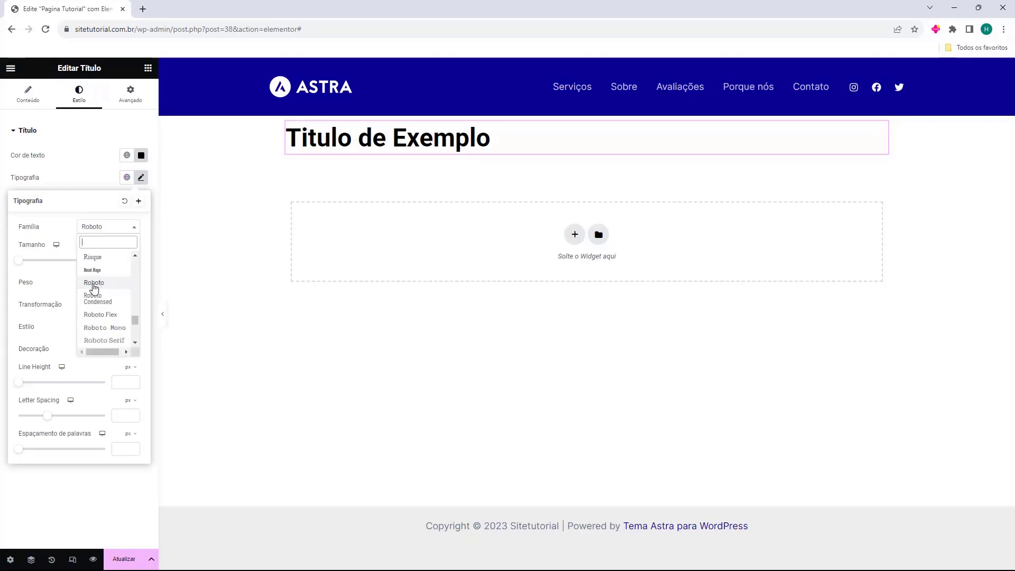
pyautogui.scroll(2, 114, 309)
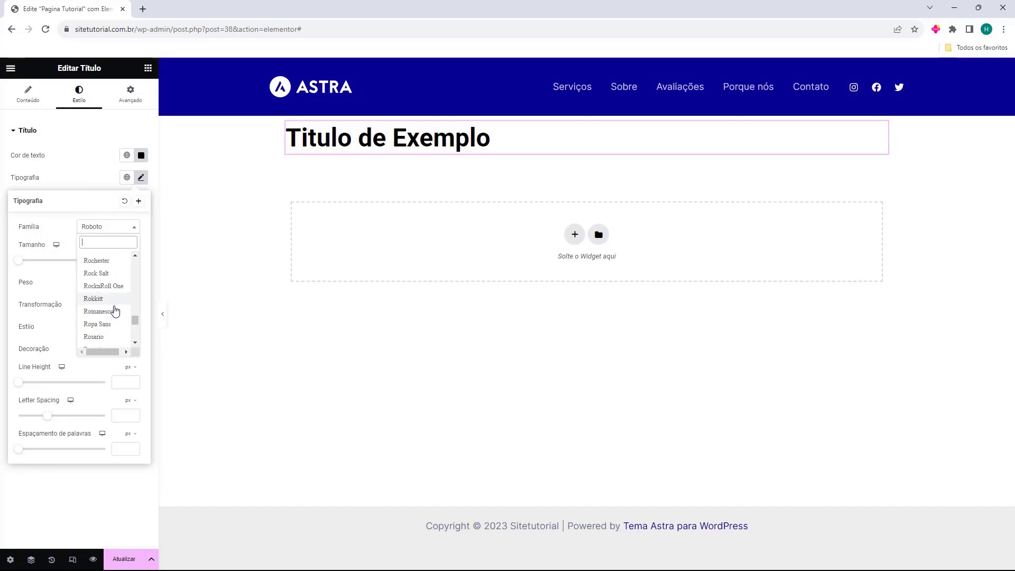
pyautogui.scroll(6, 112, 310)
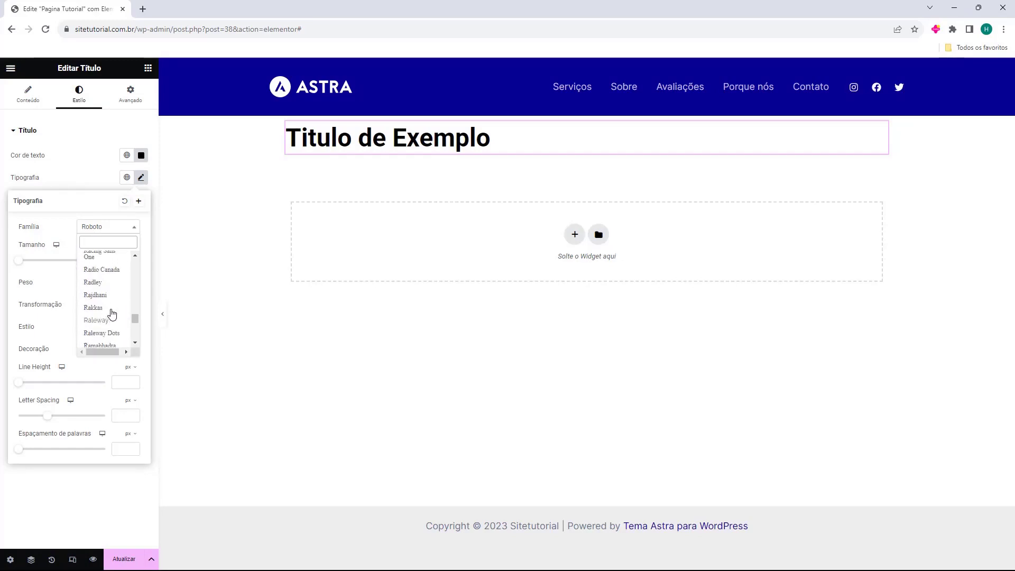
pyautogui.click(105, 280)
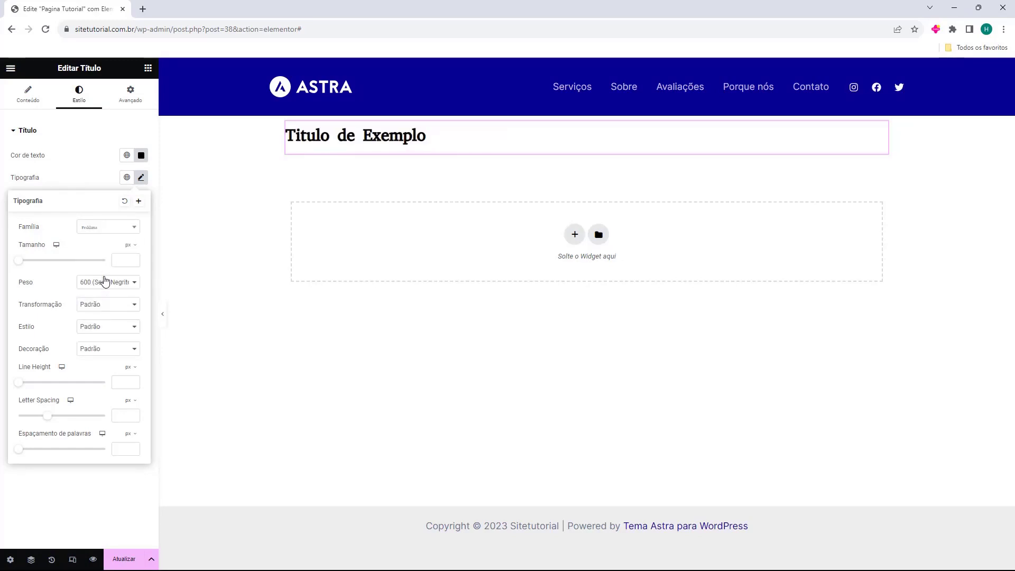
pyautogui.click(118, 228)
pyautogui.scroll(3, 111, 291)
pyautogui.scroll(-1, 113, 292)
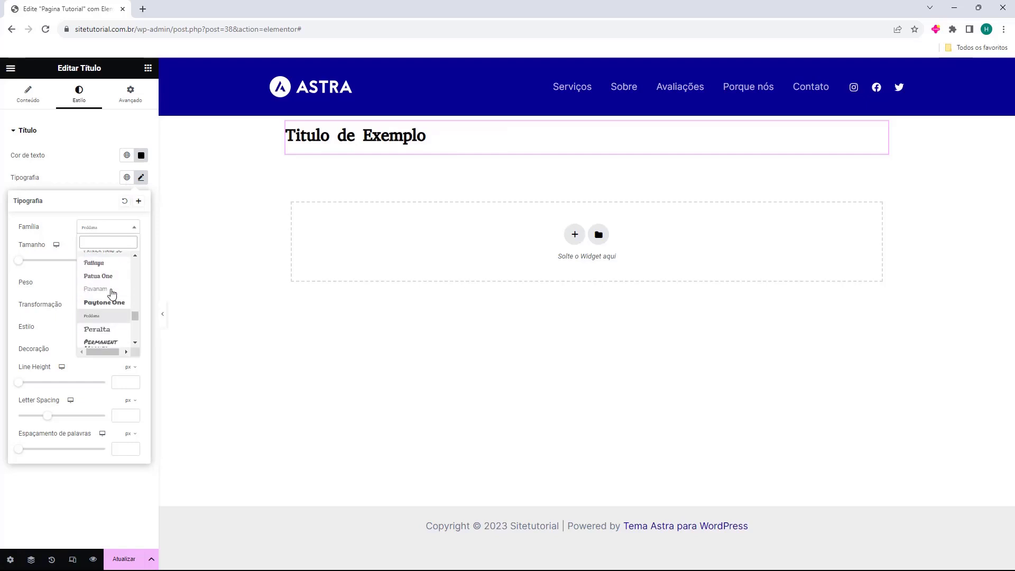
pyautogui.click(109, 300)
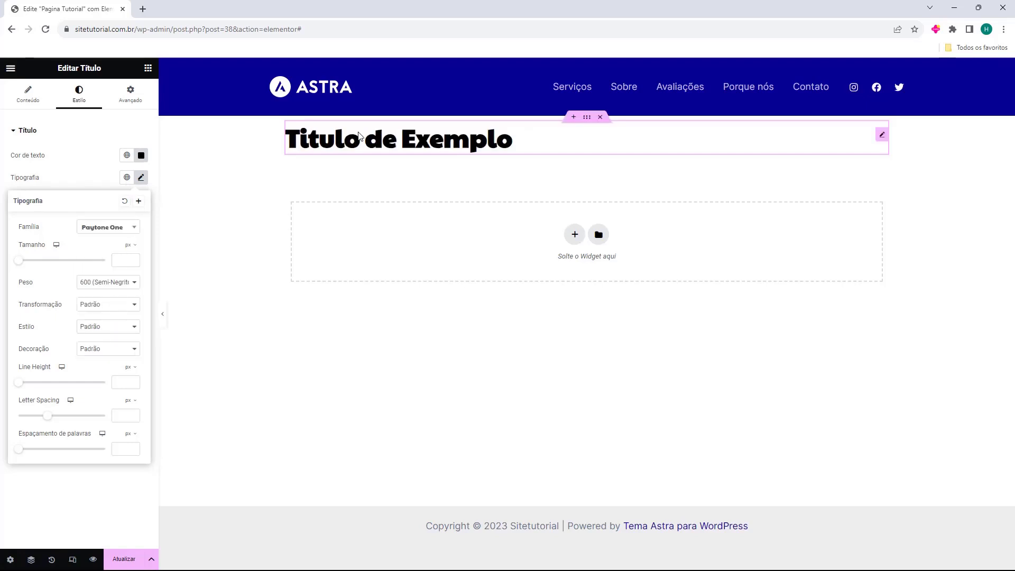
# - Return the heading's font family to Roboto and set its font size to 37 px
pyautogui.click(129, 229)
pyautogui.click(95, 294)
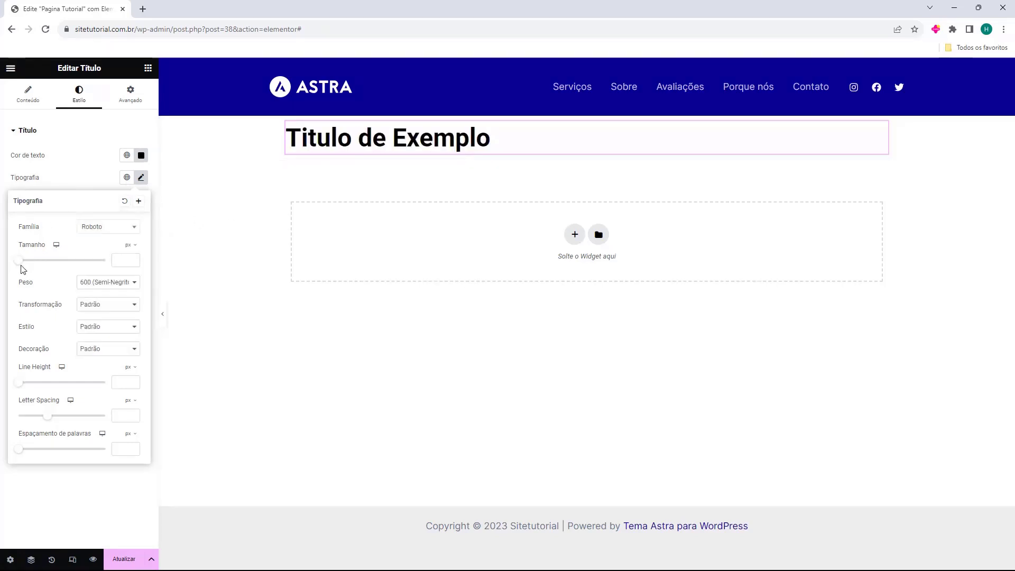
pyautogui.moveTo(21, 265)
pyautogui.mouseDown()
pyautogui.moveTo(47, 266)
pyautogui.moveTo(37, 273)
pyautogui.mouseUp()
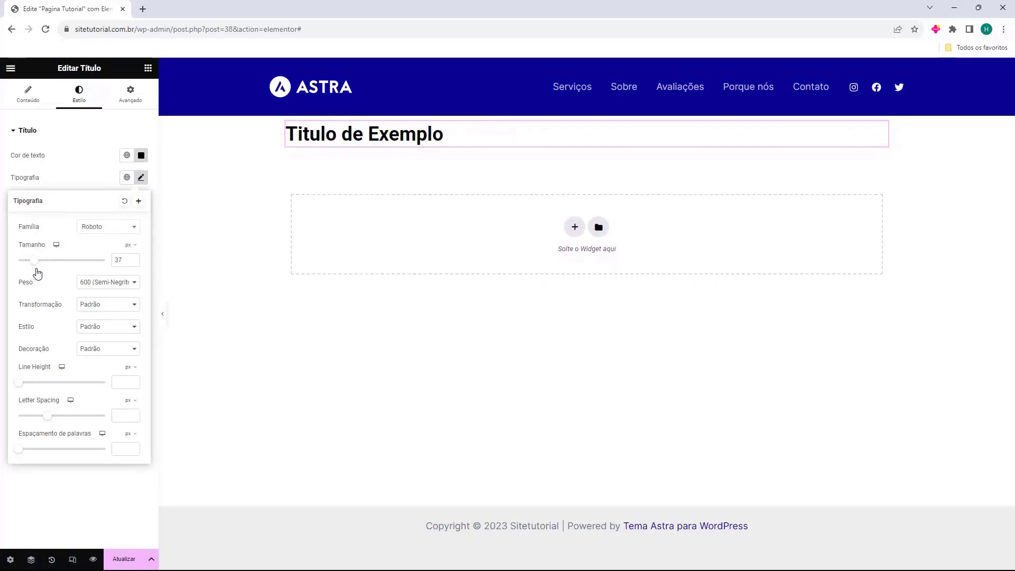
# - Try the font weights 100 (Fino), 200 (Extra claro) and 300 (Claro) on the heading
pyautogui.click(88, 287)
pyautogui.click(91, 293)
pyautogui.click(93, 285)
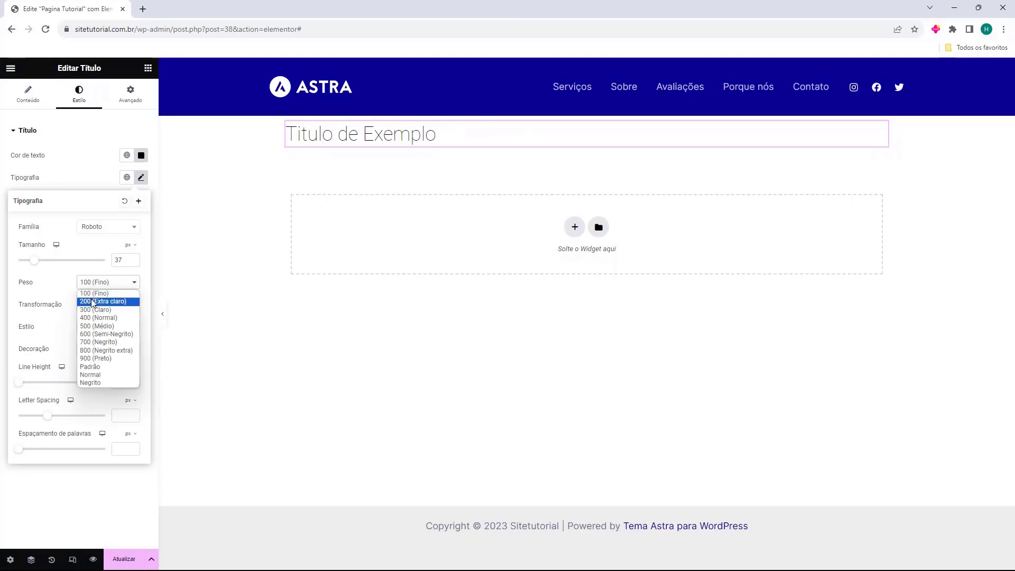
pyautogui.click(90, 300)
pyautogui.click(93, 284)
pyautogui.click(95, 311)
# - Try the heading weights 500 (Médio), 900 (Preto), Padrão, Normal and Negrito, and return the weight to 600 (Semi-Negrito)
pyautogui.click(99, 286)
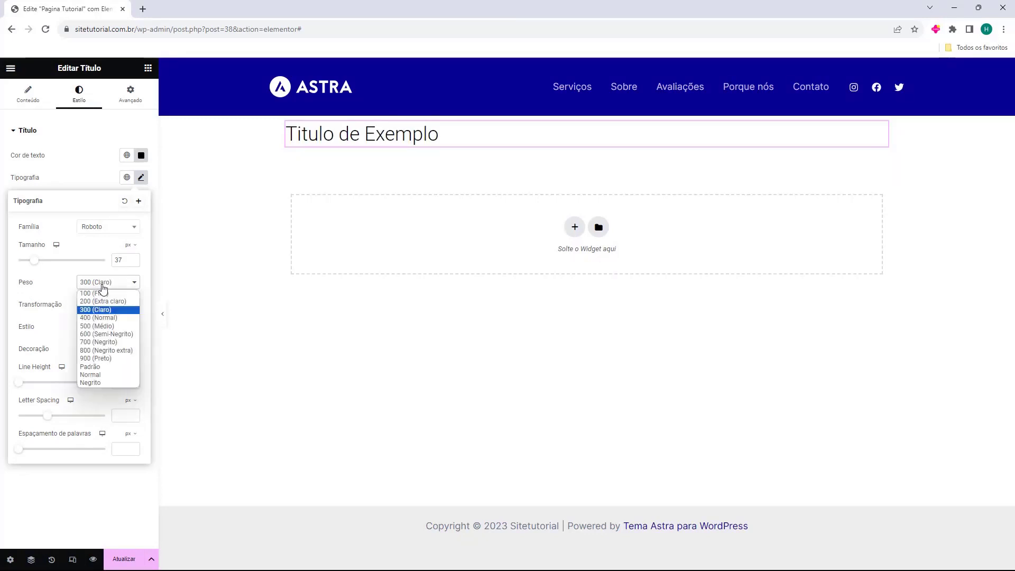
pyautogui.click(103, 326)
pyautogui.click(106, 286)
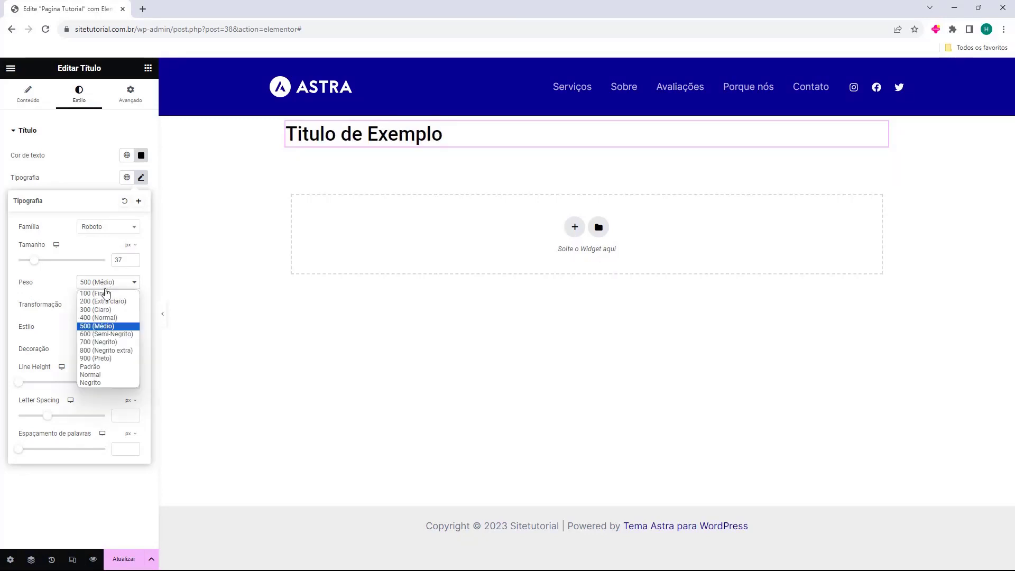
pyautogui.click(108, 359)
pyautogui.click(129, 283)
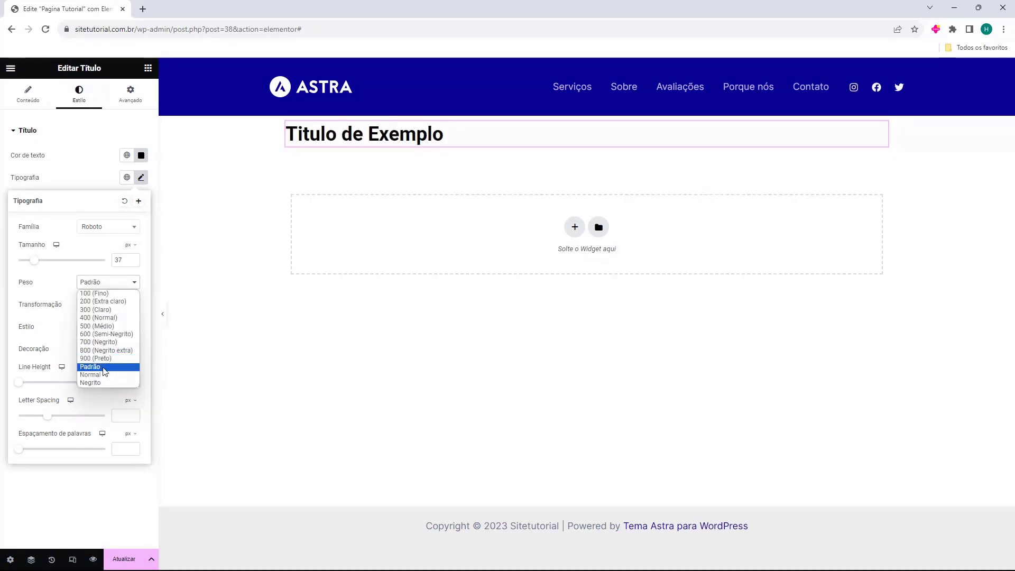
pyautogui.click(103, 375)
pyautogui.click(104, 284)
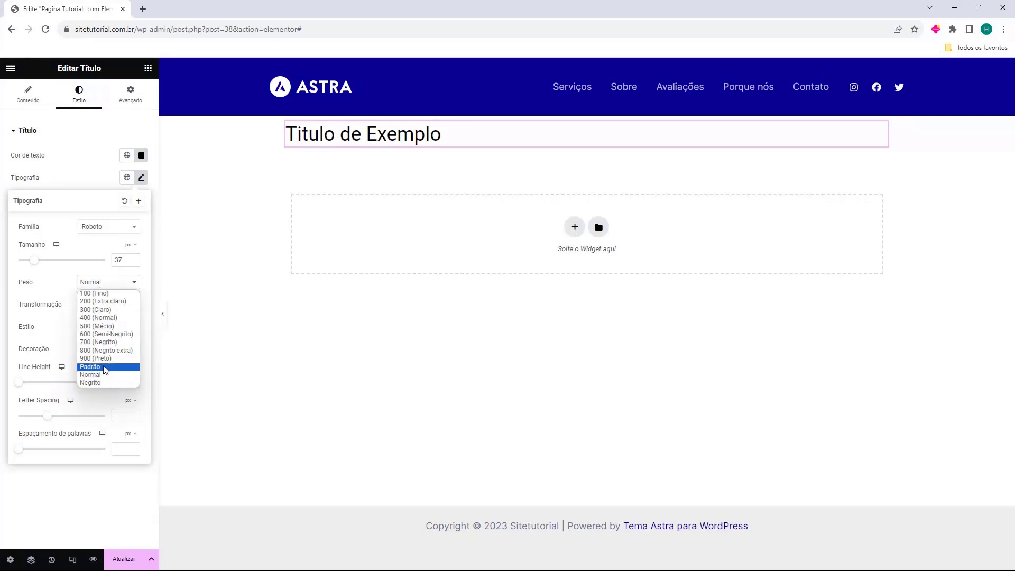
pyautogui.click(135, 384)
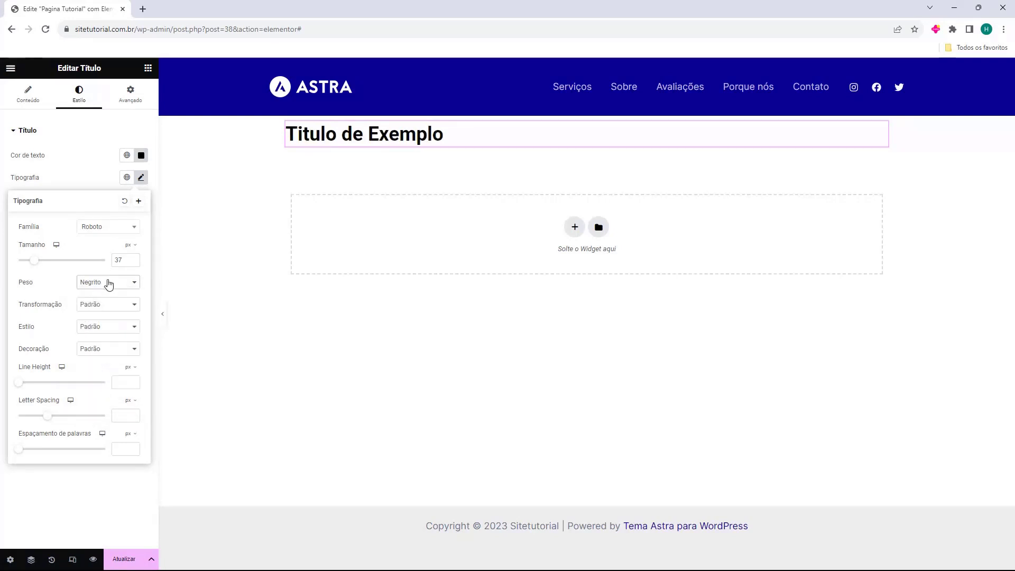
# - Try the text transformations Maiúsculas, Minúsculas, Capitalizar and Normal on the heading, and return the transformation to Padrão
pyautogui.click(100, 308)
pyautogui.click(116, 325)
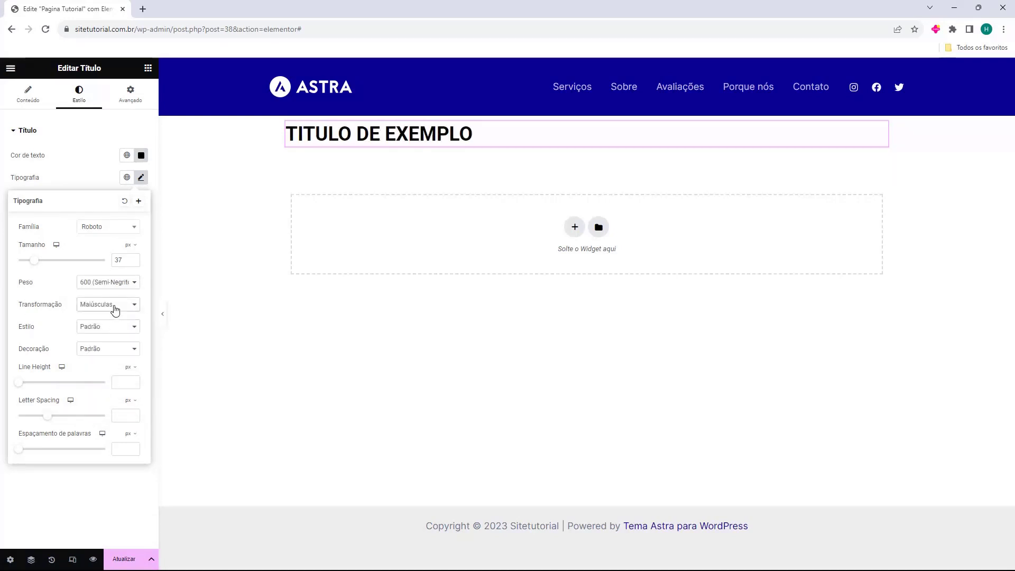
pyautogui.click(115, 309)
pyautogui.click(112, 331)
pyautogui.click(116, 307)
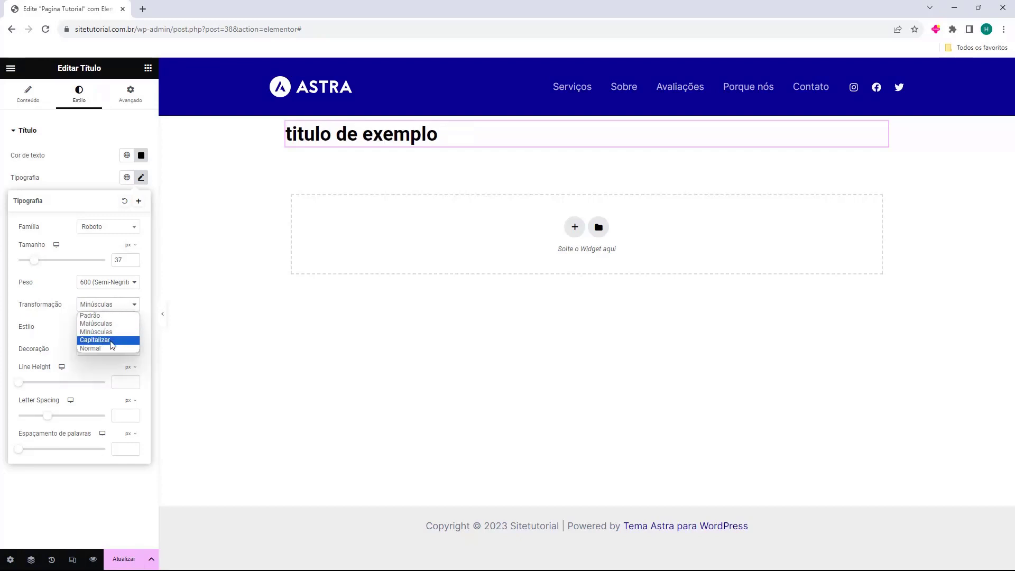
pyautogui.click(112, 341)
pyautogui.click(119, 309)
pyautogui.click(109, 348)
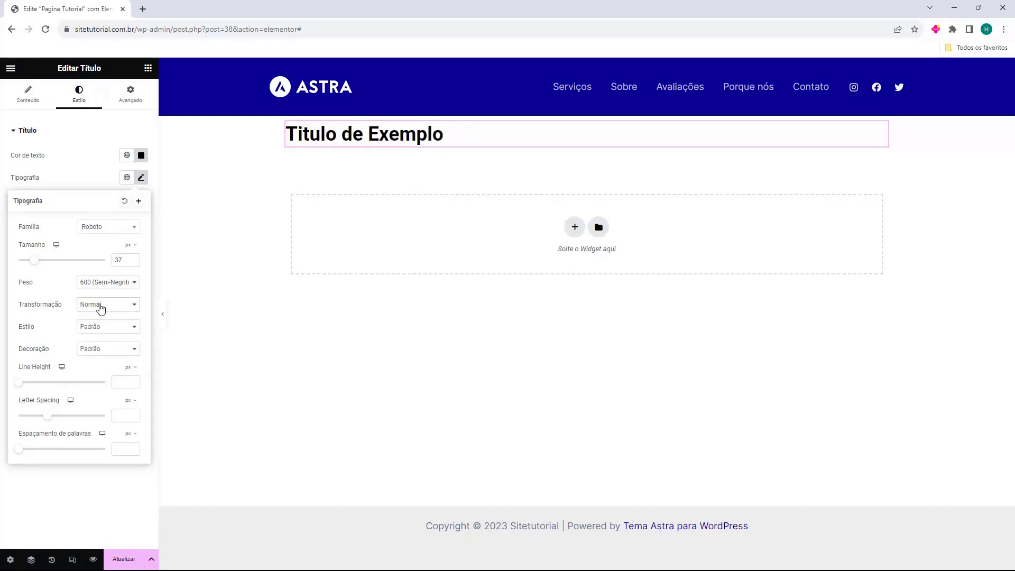
pyautogui.click(99, 306)
pyautogui.click(103, 316)
# - Try the Normal, Itálico and Oblíquo font styles on the heading, and return the style to Padrão
pyautogui.click(89, 327)
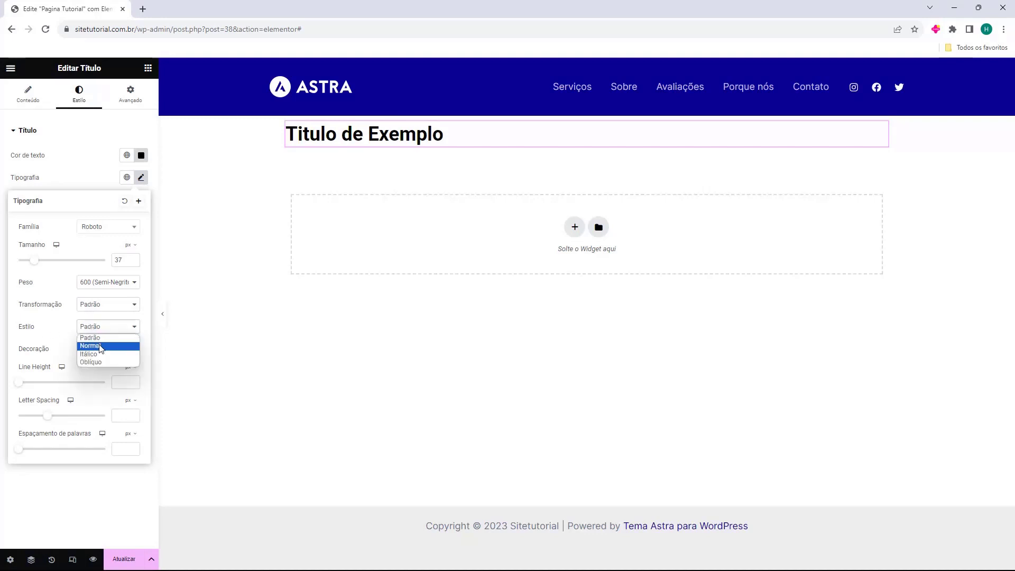
pyautogui.click(100, 346)
pyautogui.click(103, 328)
pyautogui.click(104, 353)
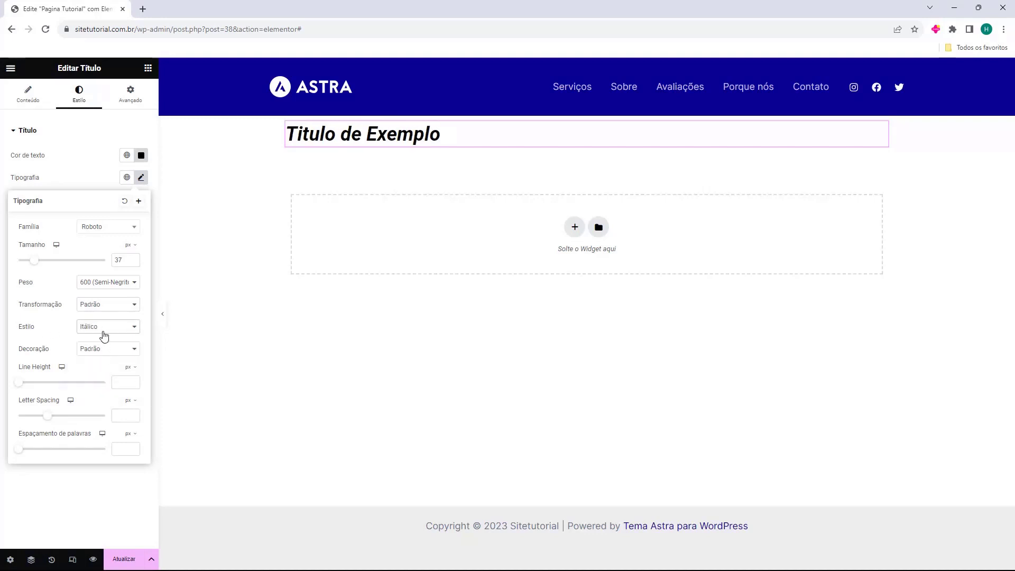
pyautogui.click(104, 332)
pyautogui.click(109, 361)
pyautogui.click(109, 329)
pyautogui.click(103, 338)
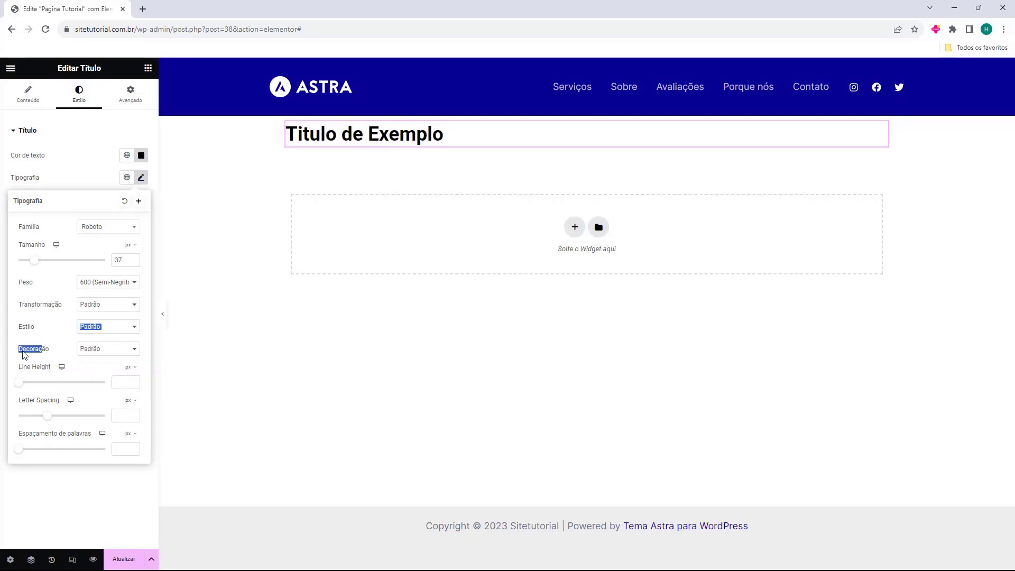
# - Try the decorations Sublinhado, Linha superior, Tachado and Nenhum on the heading, and return the decoration to Padrão
pyautogui.click(88, 350)
pyautogui.click(102, 368)
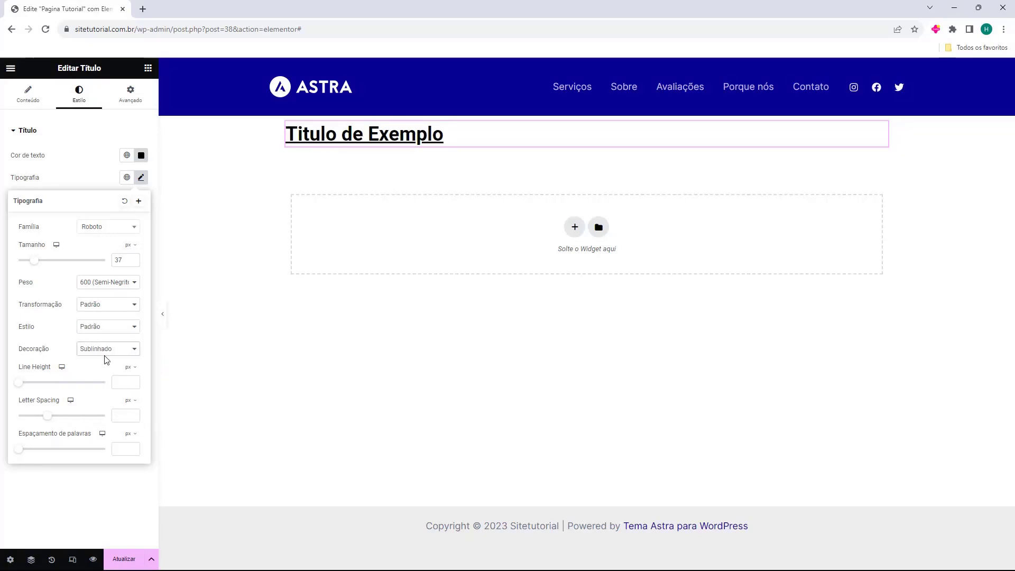
pyautogui.click(106, 351)
pyautogui.click(108, 376)
pyautogui.click(112, 350)
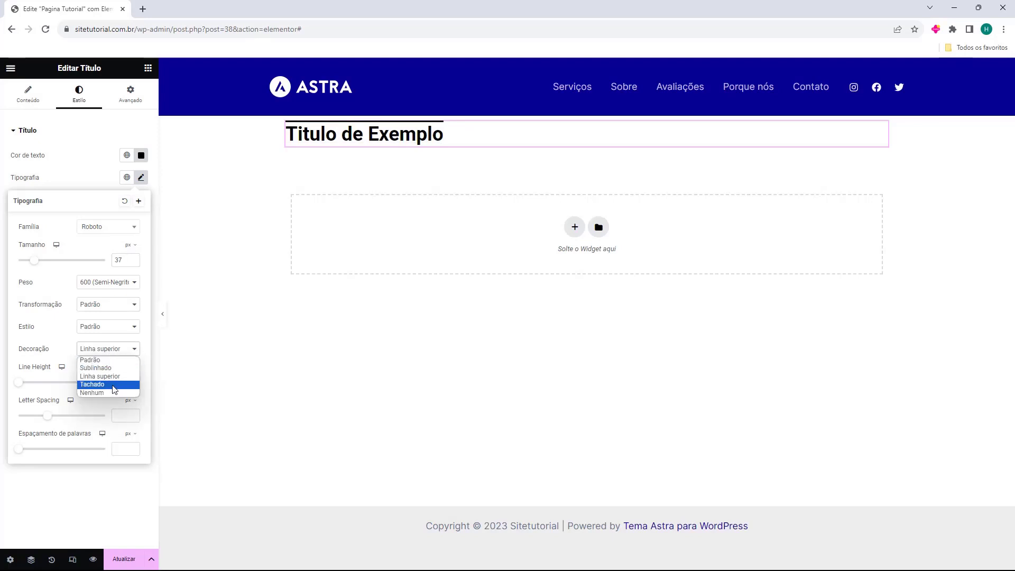
pyautogui.click(113, 385)
pyautogui.click(106, 350)
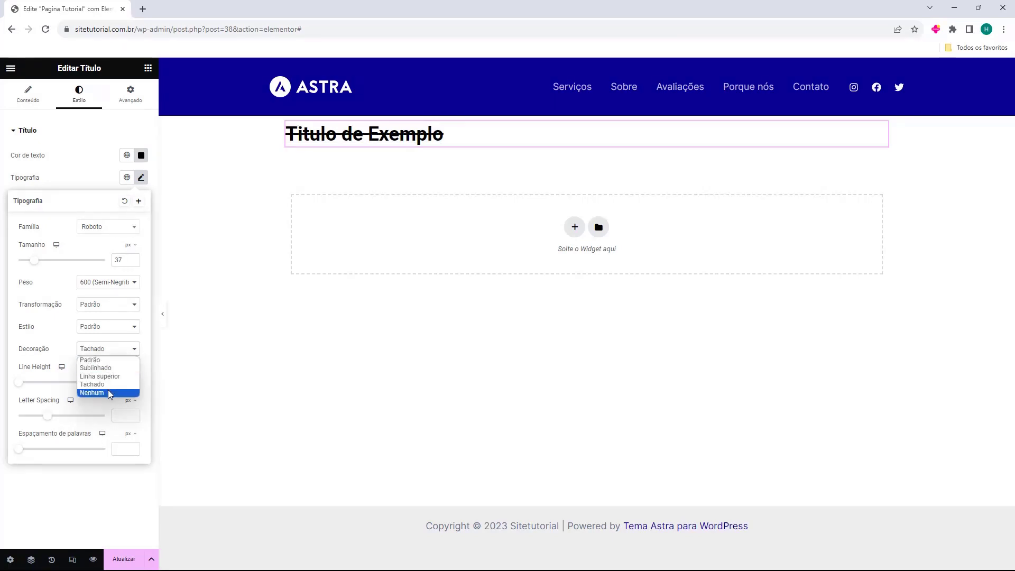
pyautogui.click(108, 391)
pyautogui.click(106, 350)
pyautogui.click(90, 358)
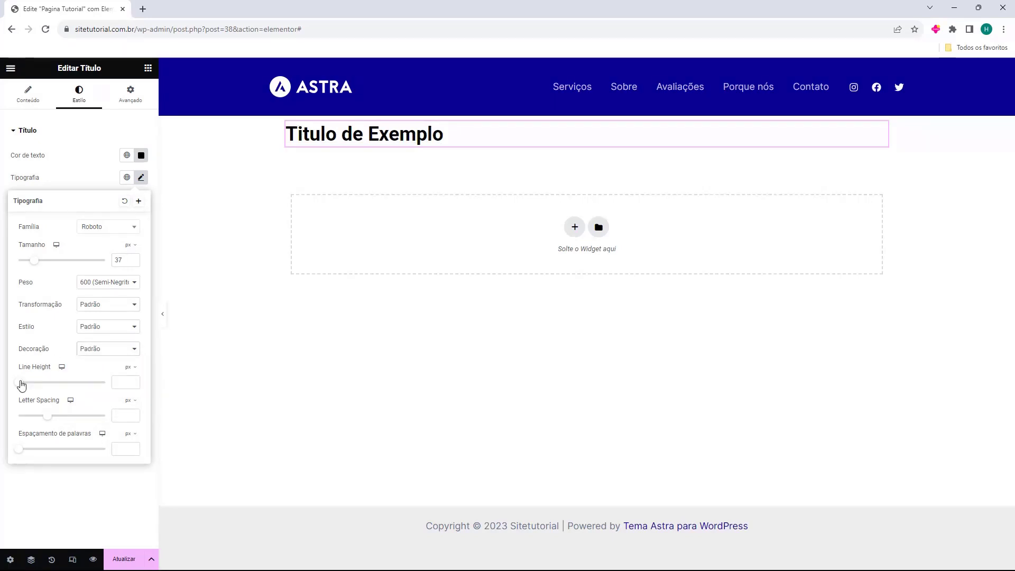
# - Try line height 44 px, letter spacing 0.9 px and word spacing 46 px on the heading, and reset its typography to the default
pyautogui.moveTo(20, 384); pyautogui.dragTo(62, 455)
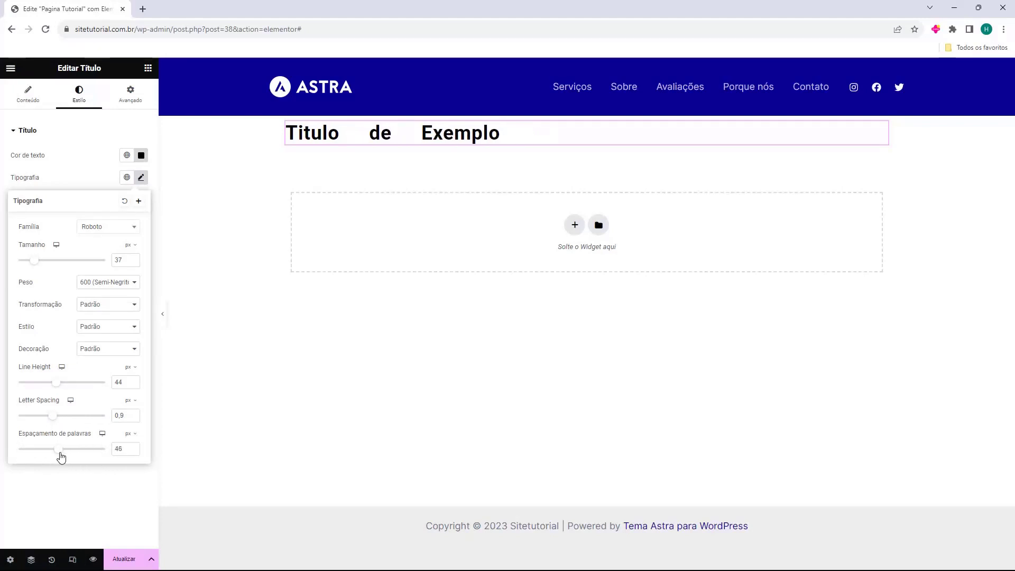
pyautogui.click(124, 200)
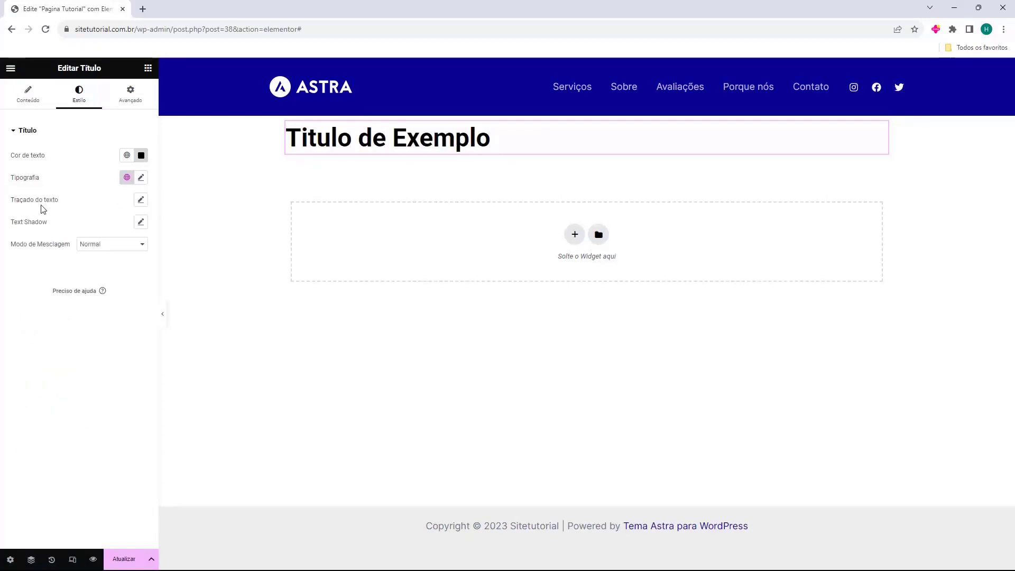
# - Try a 2 px text stroke on the heading, and reset the stroke to its default
pyautogui.click(141, 200)
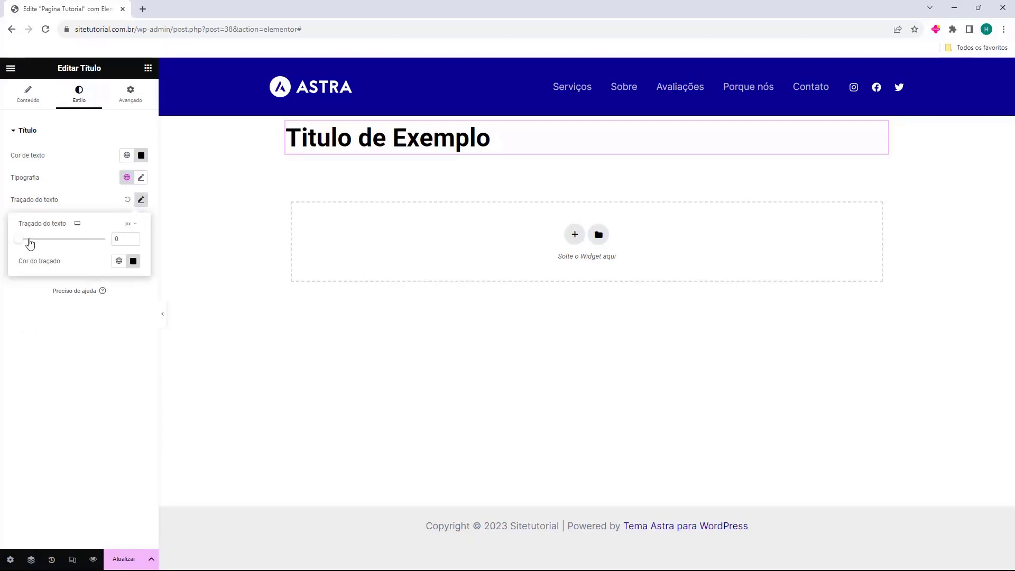
pyautogui.moveTo(23, 242)
pyautogui.mouseDown()
pyautogui.moveTo(61, 241)
pyautogui.moveTo(31, 252)
pyautogui.moveTo(55, 250)
pyautogui.moveTo(41, 250)
pyautogui.mouseUp()
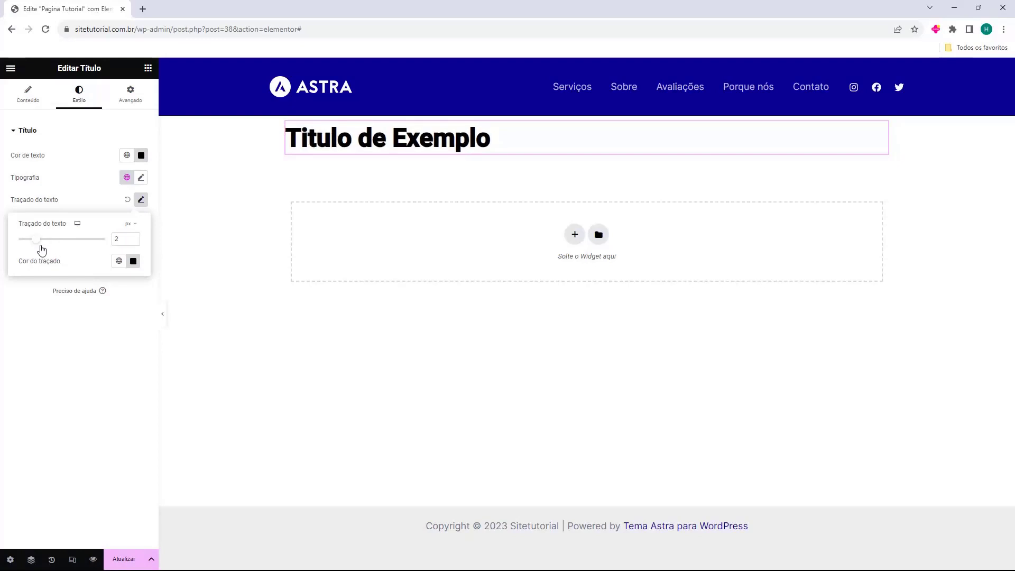
pyautogui.click(128, 199)
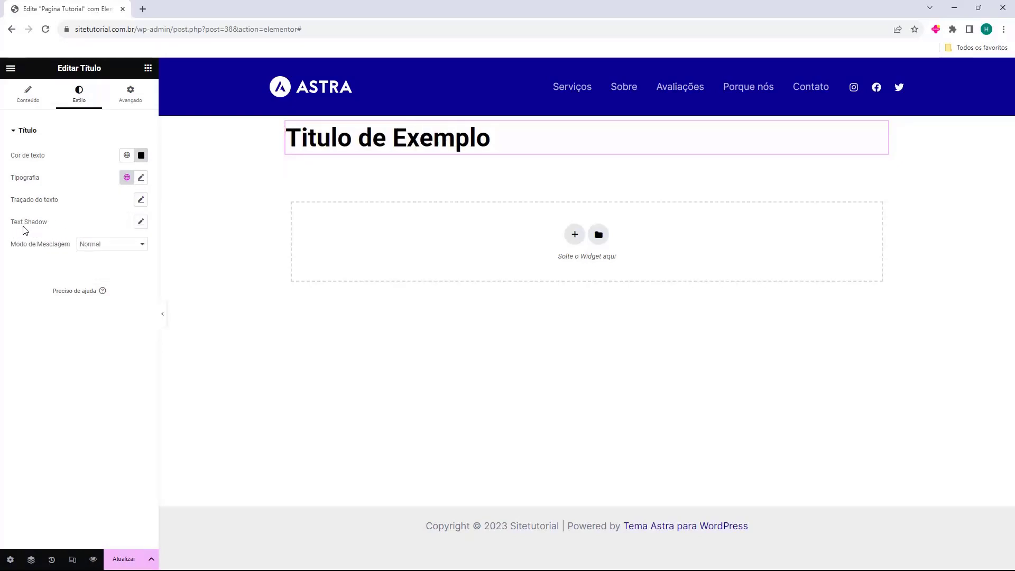
# - Try a text shadow on the heading with a blur of 7 and horizontal and vertical offsets of 0
pyautogui.click(141, 222)
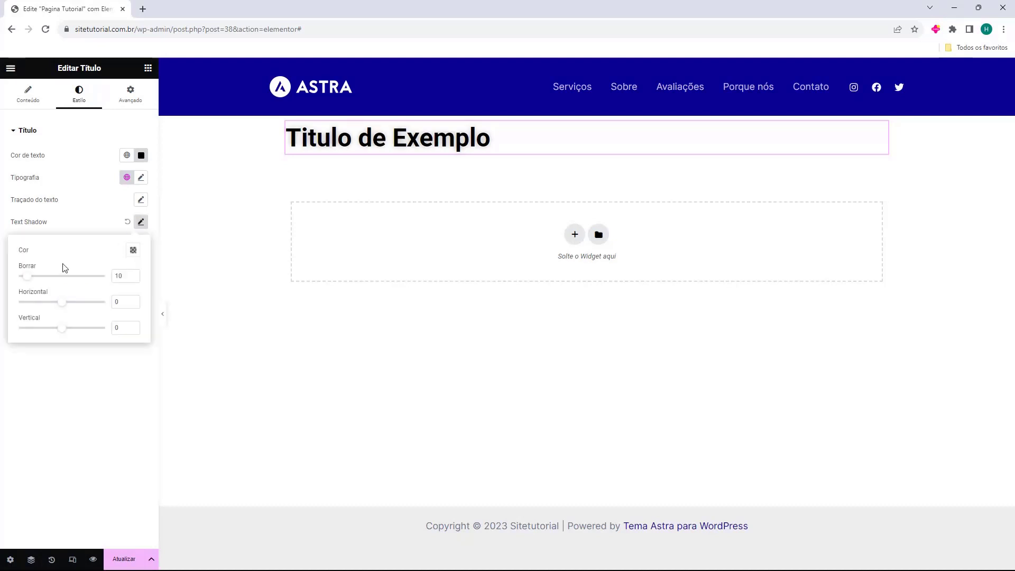
pyautogui.moveTo(28, 277); pyautogui.dragTo(97, 330)
pyautogui.moveTo(36, 282)
pyautogui.mouseDown()
pyautogui.moveTo(5, 283)
pyautogui.moveTo(27, 282)
pyautogui.mouseUp()
pyautogui.moveTo(78, 307); pyautogui.dragTo(63, 328)
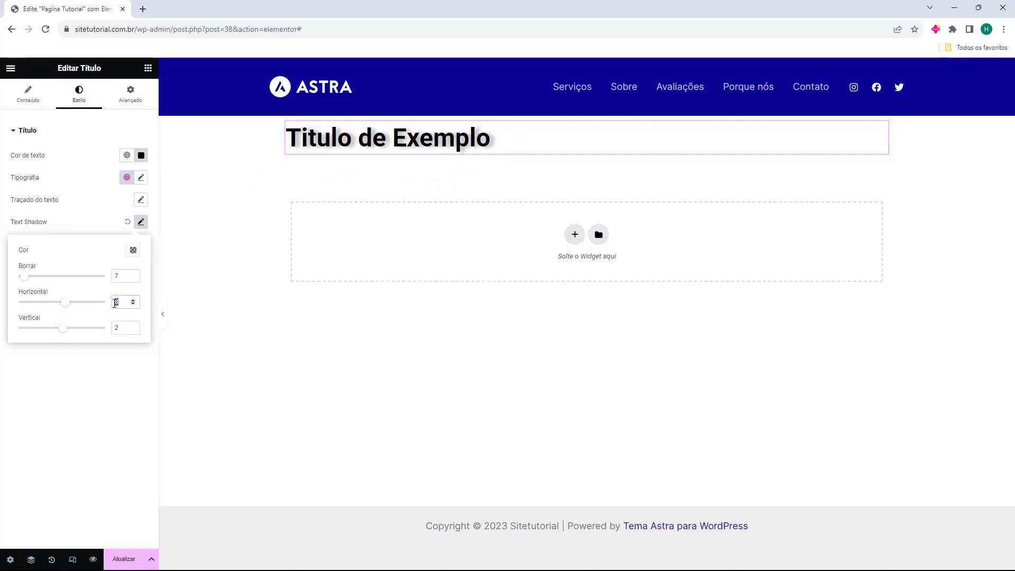
pyautogui.write('0')
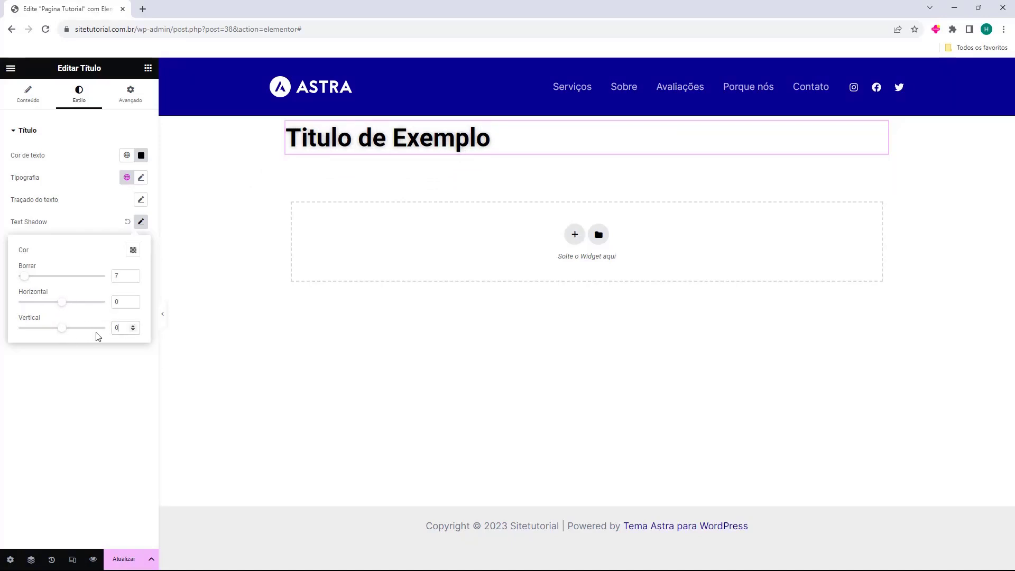
# - Try a translucent red, rgba(201, 6, 6, 0.21), as the colour of the heading's text shadow
pyautogui.click(131, 250)
pyautogui.moveTo(109, 301)
pyautogui.mouseDown()
pyautogui.moveTo(159, 310)
pyautogui.moveTo(194, 303)
pyautogui.moveTo(189, 310)
pyautogui.mouseUp()
pyautogui.moveTo(109, 389)
pyautogui.mouseDown()
pyautogui.moveTo(204, 401)
pyautogui.moveTo(50, 403)
pyautogui.moveTo(234, 410)
pyautogui.moveTo(83, 403)
pyautogui.moveTo(153, 317)
pyautogui.moveTo(100, 222)
pyautogui.mouseUp()
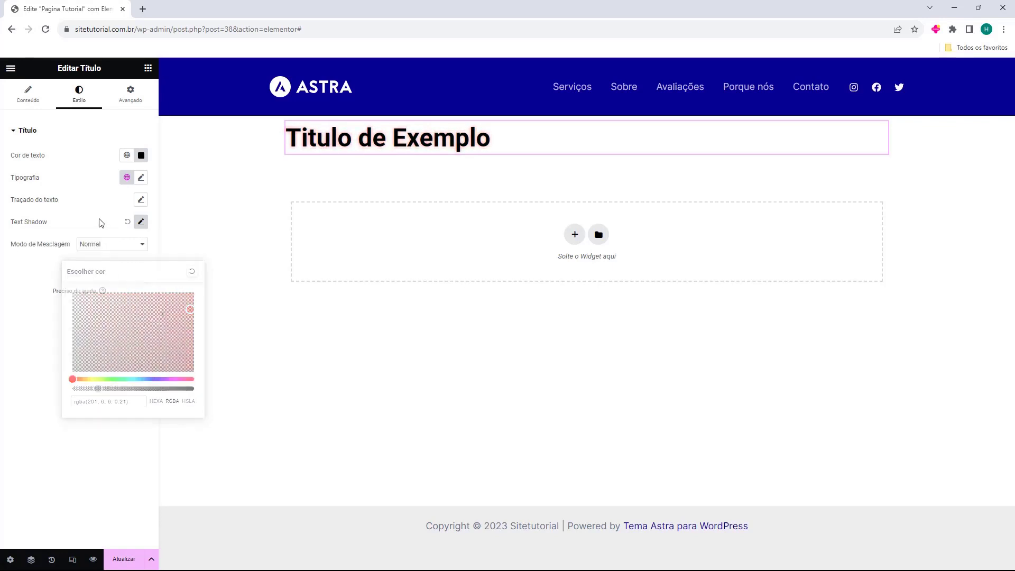
# - View the heading's Avançado settings, and add a Texto widget directly below the heading
pyautogui.click(119, 99)
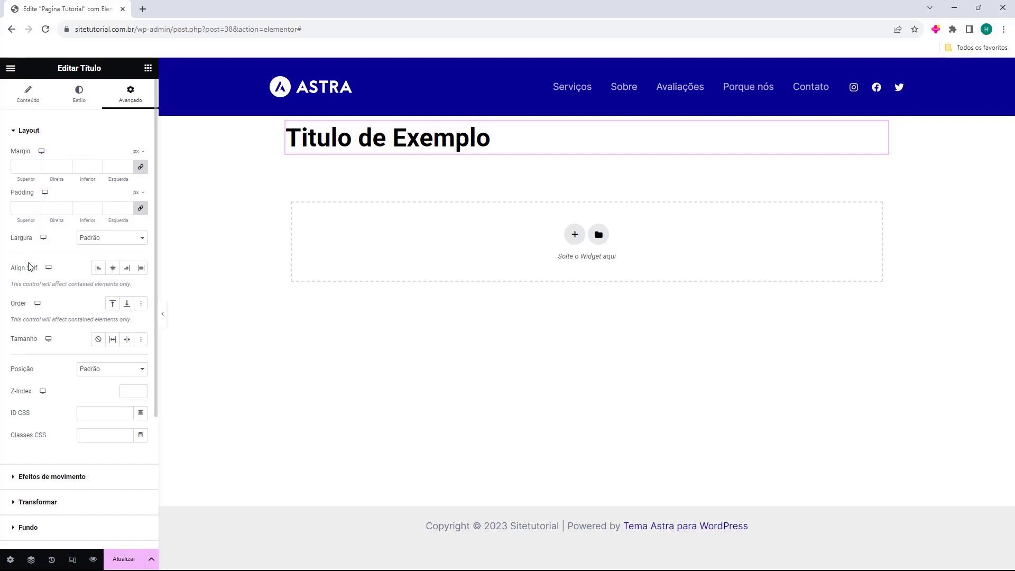
pyautogui.click(28, 95)
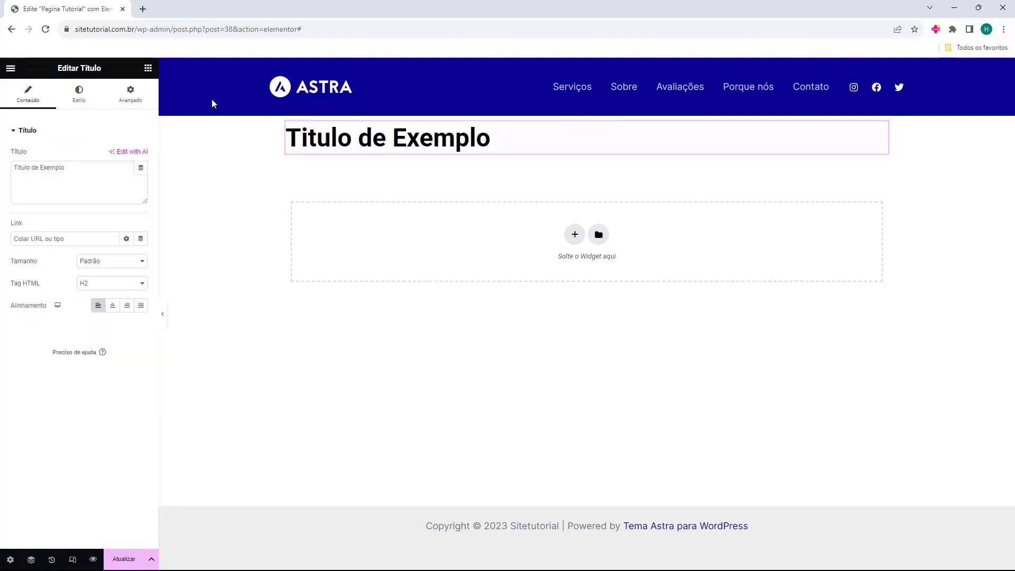
pyautogui.click(149, 69)
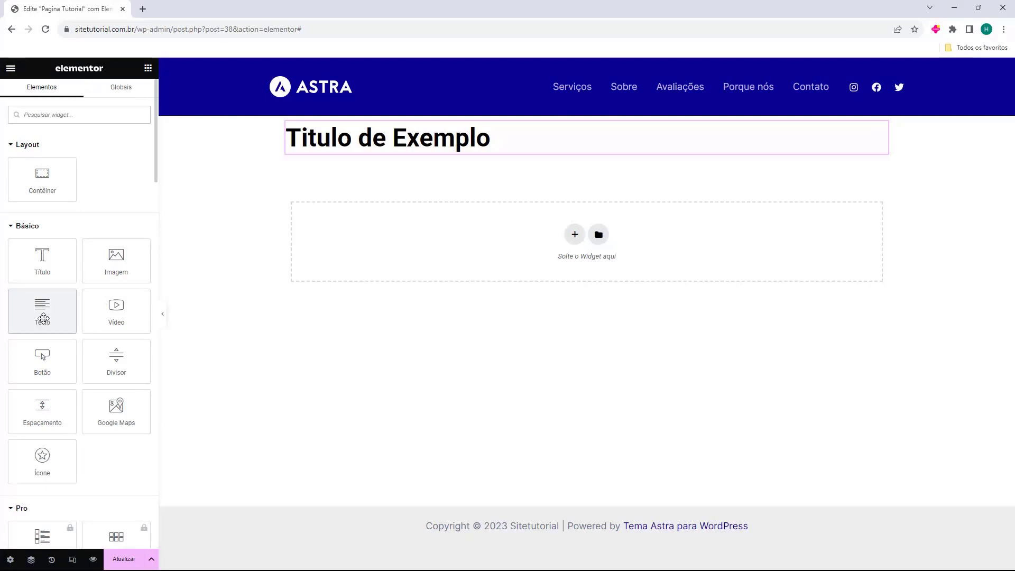
pyautogui.moveTo(42, 315); pyautogui.dragTo(378, 159)
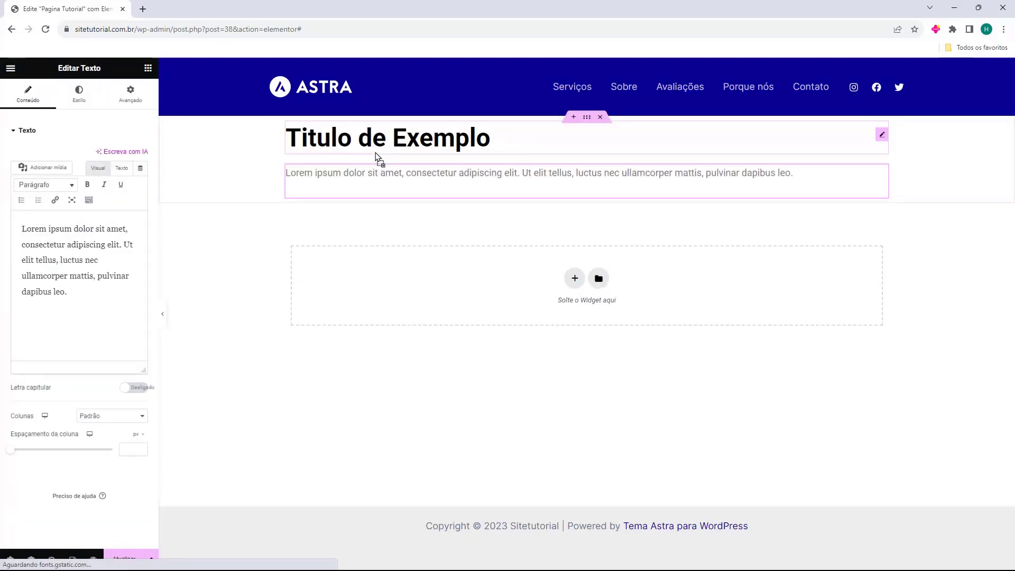
# - View the paragraph and heading formats available for the text widget's content
pyautogui.click(78, 299)
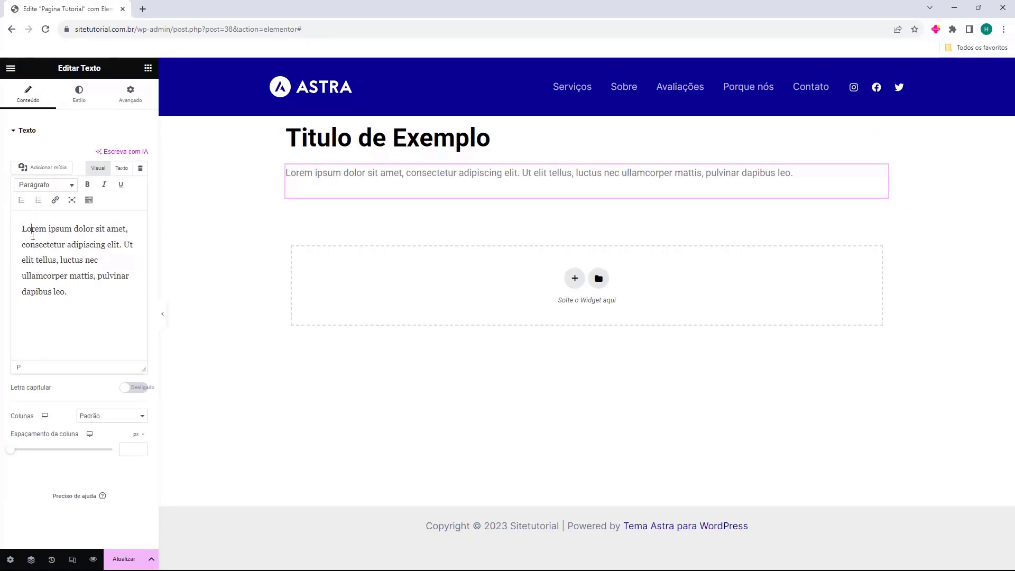
pyautogui.click(49, 187)
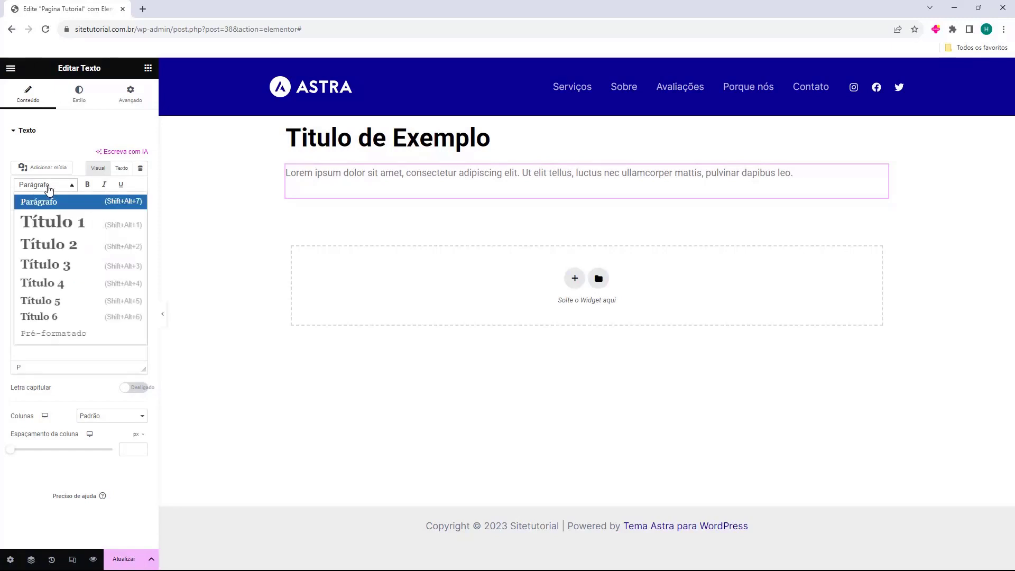
pyautogui.click(49, 187)
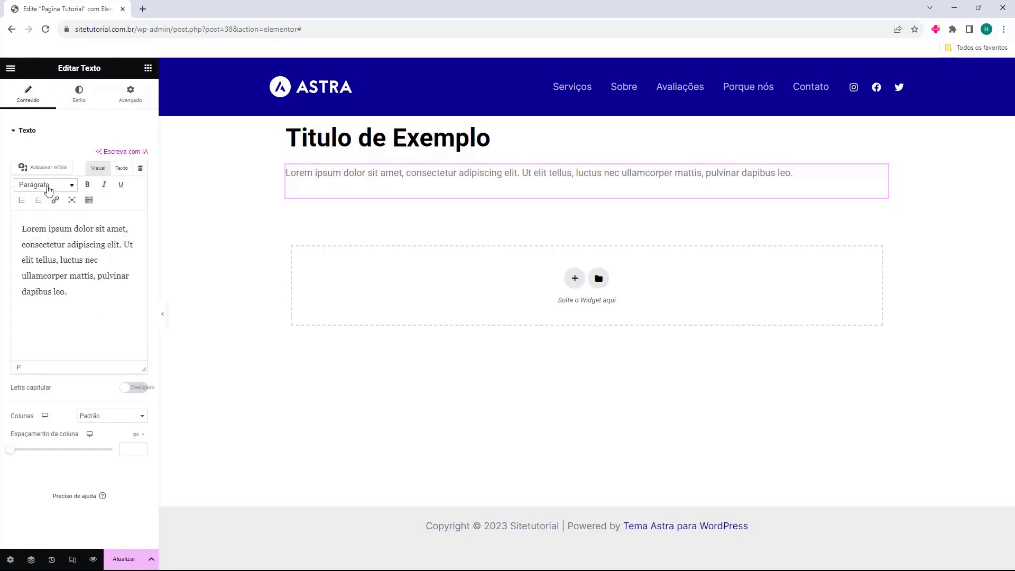
# - Copy "lit tellus, luctus nec ullamcorper mattis, pulvinar dapibus leo." from the paragraph and paste it twice below
pyautogui.moveTo(67, 291); pyautogui.dragTo(25, 260)
pyautogui.click(86, 295)
pyautogui.press('Return')
pyautogui.press('Return')
pyautogui.hotkey('ctrl', 'c')
pyautogui.click(54, 325)
pyautogui.hotkey('ctrl', 'v')
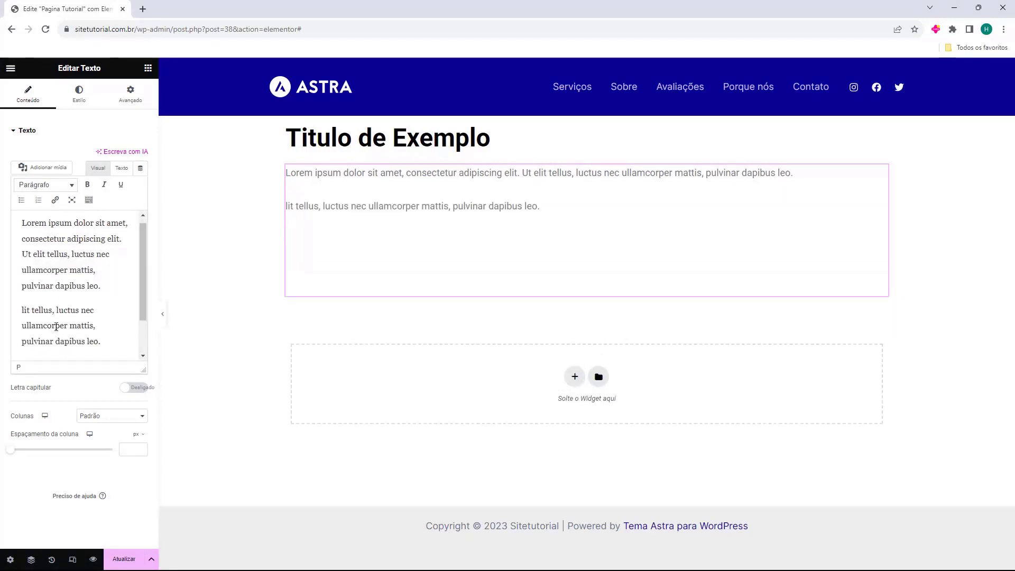
pyautogui.hotkey('ctrl', 'v')
pyautogui.hotkey('ctrl', 'a')
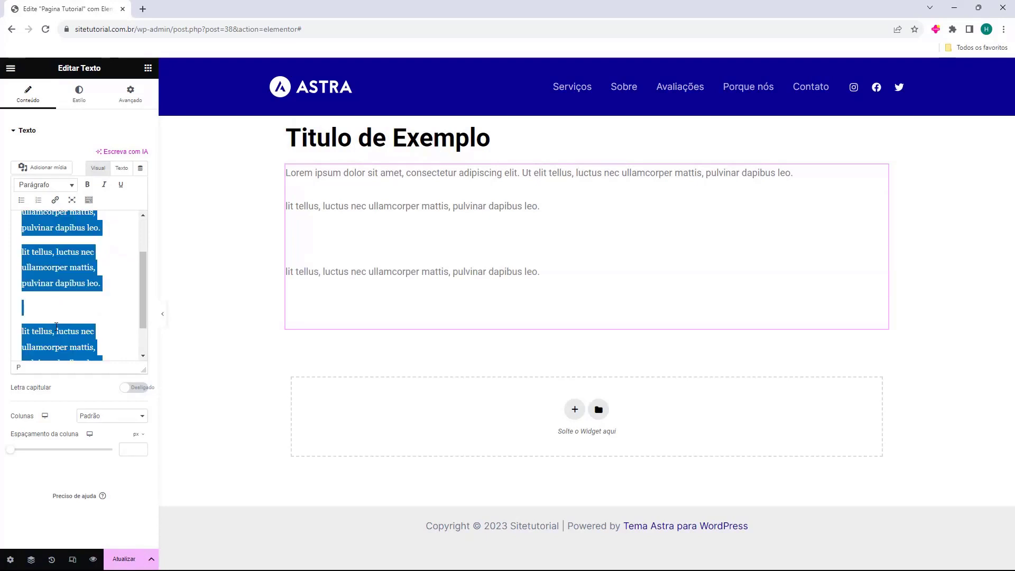
# - Delete the pasted copies below the paragraph, and check the text's HTML code before returning to the visual view
pyautogui.click(85, 320)
pyautogui.press('BackSpace')
pyautogui.press('BackSpace')
pyautogui.press('BackSpace')
pyautogui.press('BackSpace')
pyautogui.press('BackSpace')
pyautogui.press('BackSpace')
pyautogui.press('BackSpace')
pyautogui.press('BackSpace')
pyautogui.press('BackSpace')
pyautogui.press('BackSpace')
pyautogui.press('BackSpace')
pyautogui.press('BackSpace')
pyautogui.press('BackSpace')
pyautogui.press('BackSpace')
pyautogui.press('BackSpace')
pyautogui.press('BackSpace')
pyautogui.press('BackSpace')
pyautogui.press('BackSpace')
pyautogui.press('BackSpace')
pyautogui.press('BackSpace')
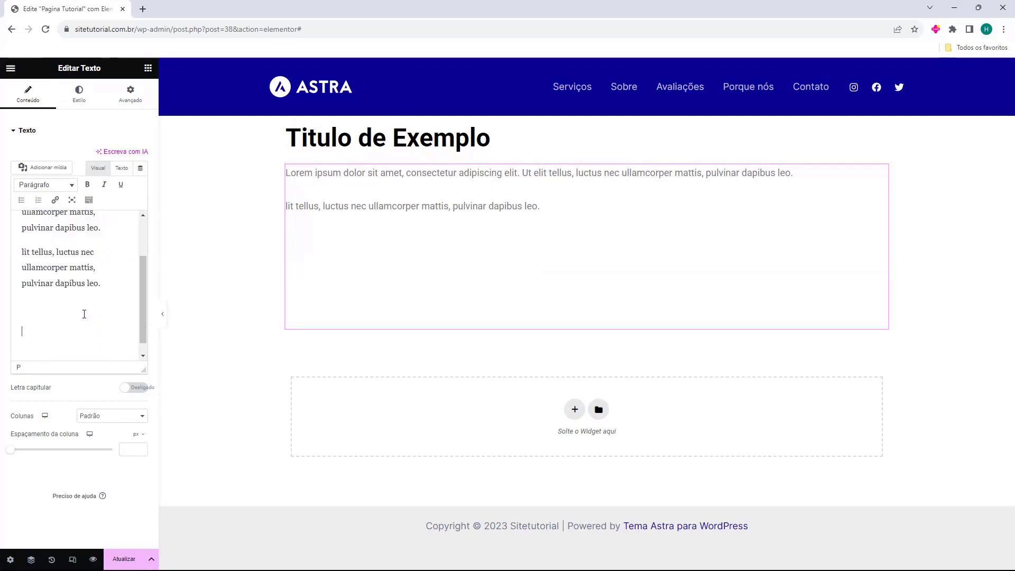
pyautogui.click(121, 170)
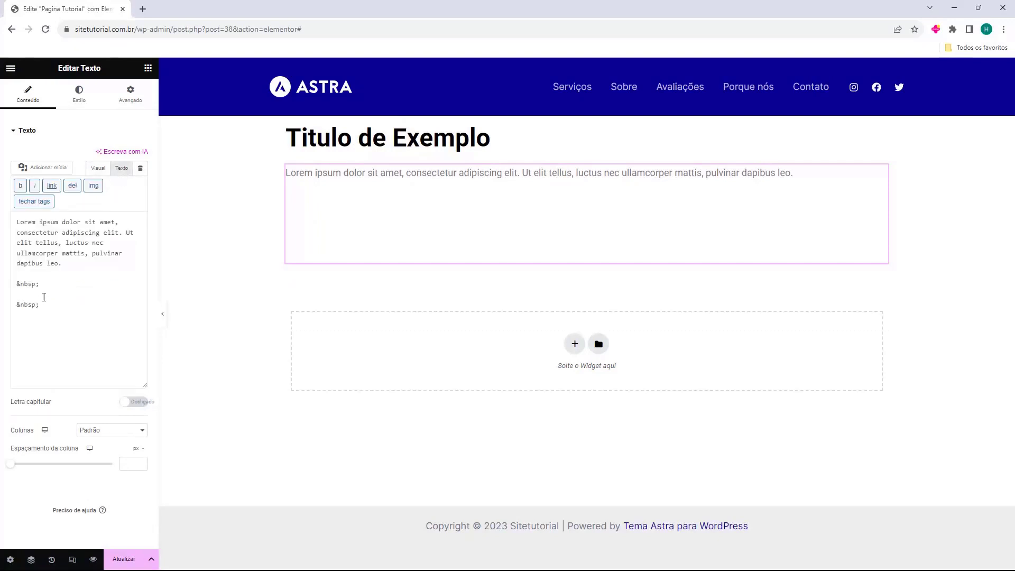
pyautogui.click(99, 168)
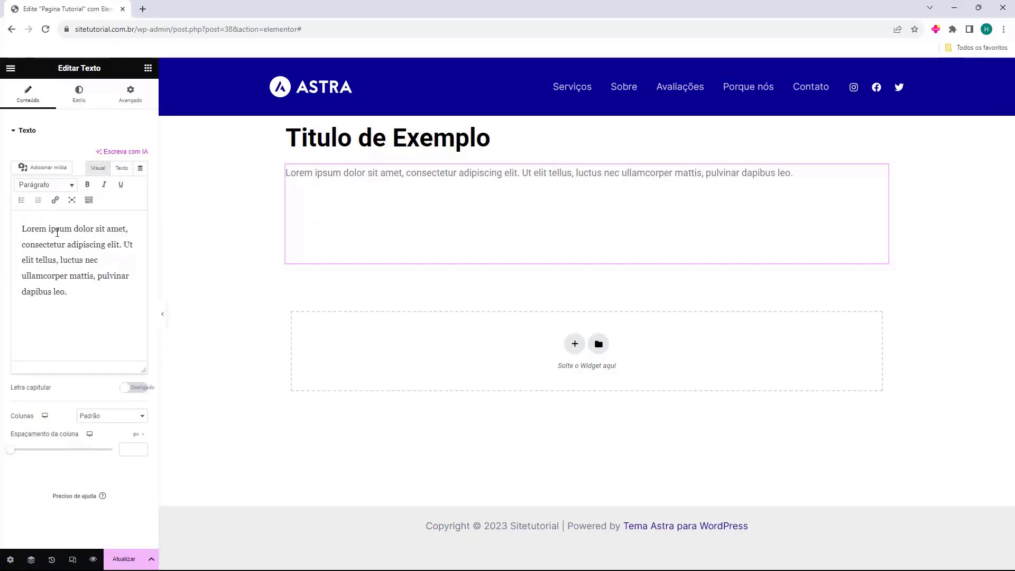
# - Make "Lorem ipsum" bold, "dolor" italic and "sit" underlined in the text widget's paragraph
pyautogui.moveTo(24, 229); pyautogui.dragTo(80, 229)
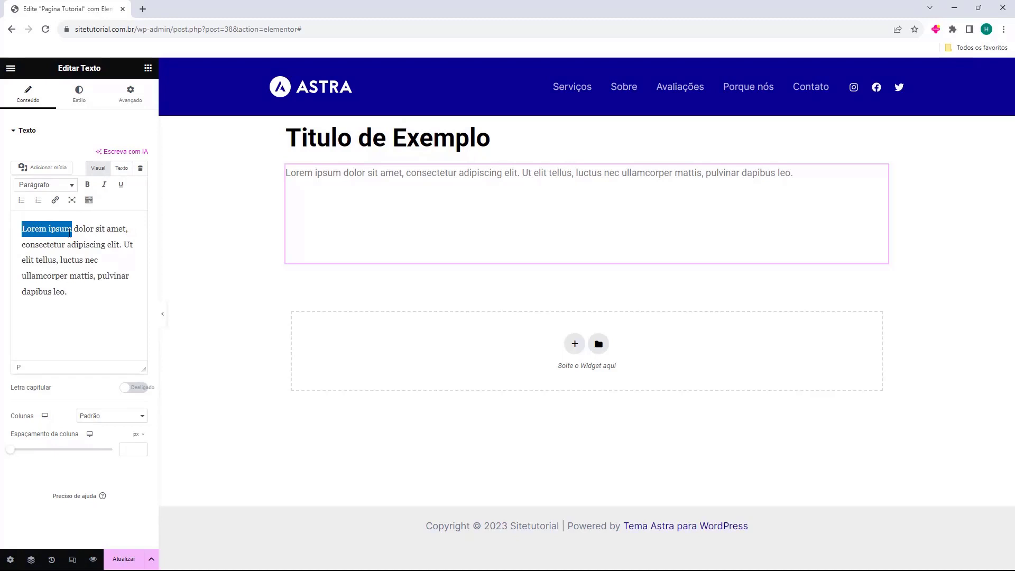
pyautogui.click(87, 184)
pyautogui.doubleClick(86, 229)
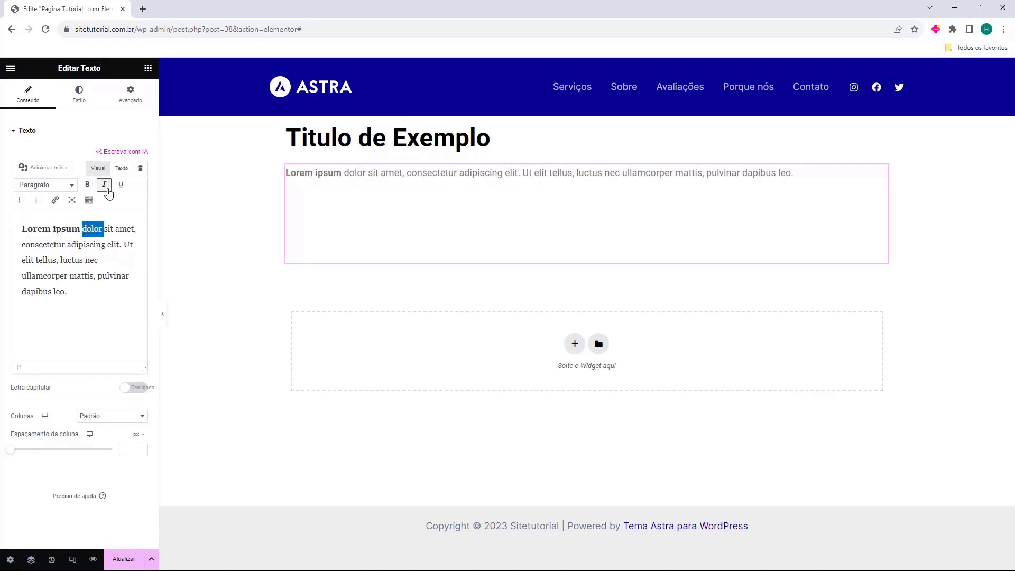
pyautogui.click(105, 185)
pyautogui.doubleClick(109, 229)
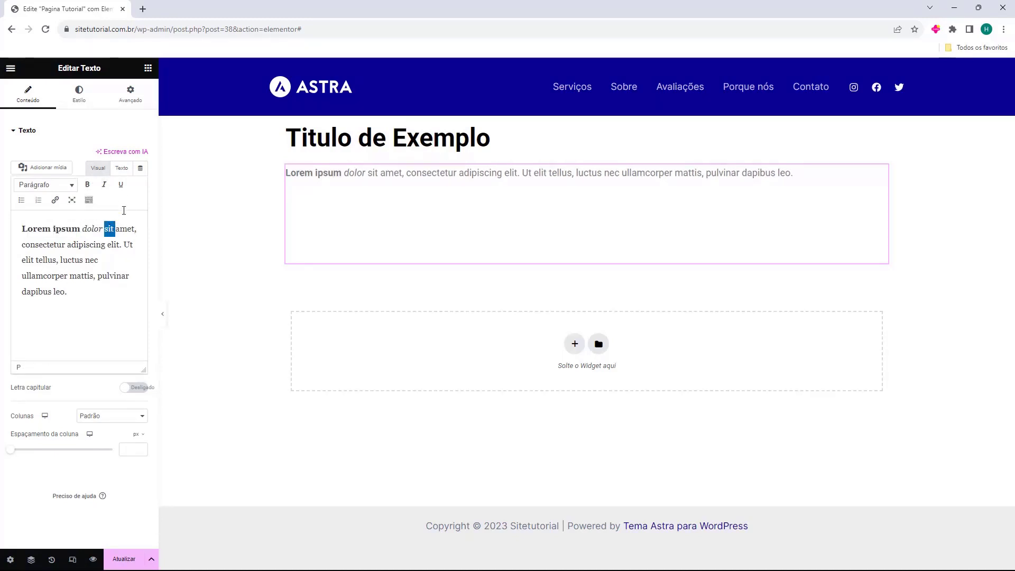
pyautogui.click(120, 185)
pyautogui.press('Left')
pyautogui.doubleClick(60, 243)
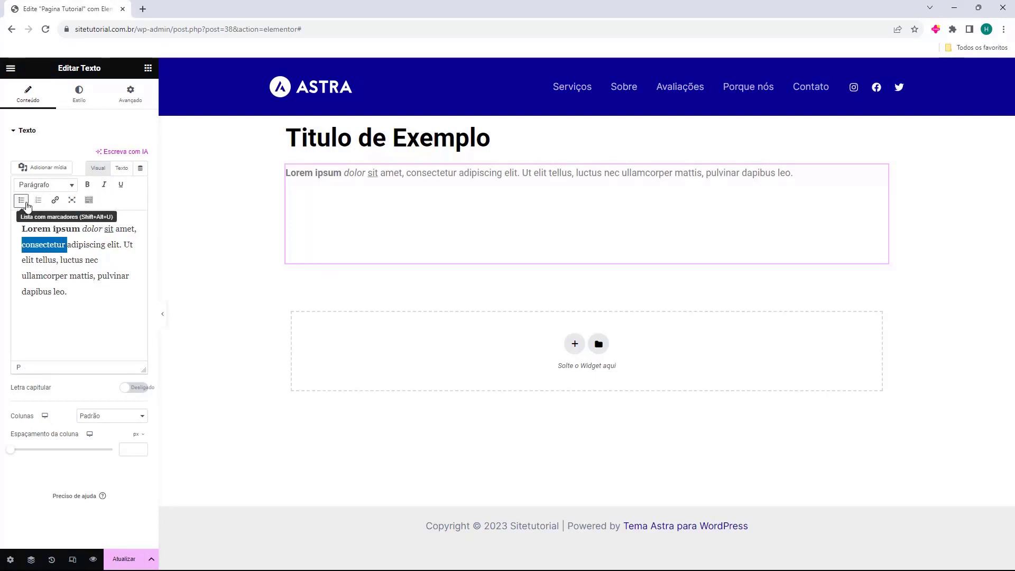
# - Replace all of the text widget's content with a longer Lorem ipsum paragraph ending in "nec pulvinar arcu placerat commodo."
pyautogui.click(99, 302)
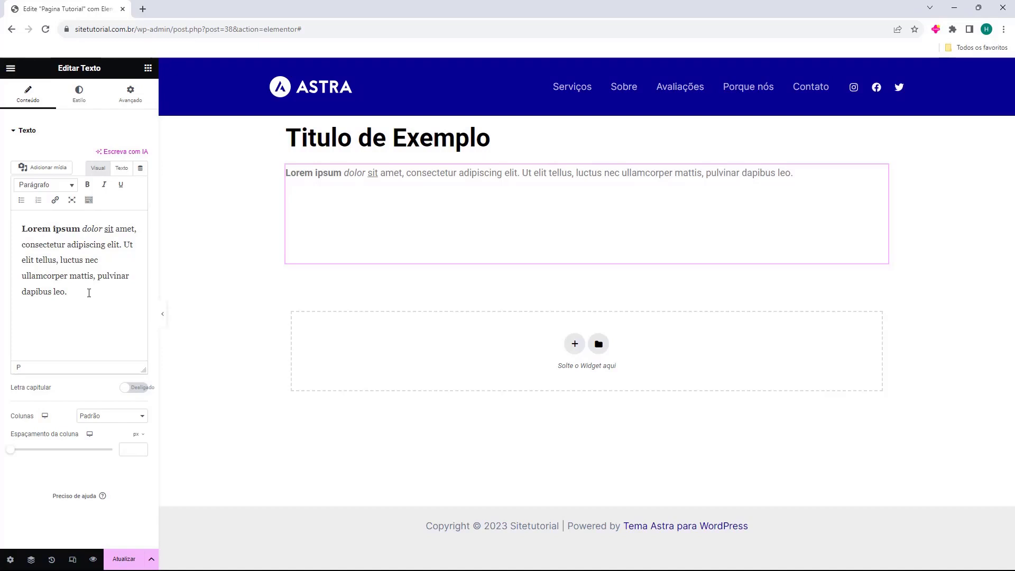
pyautogui.press('Return')
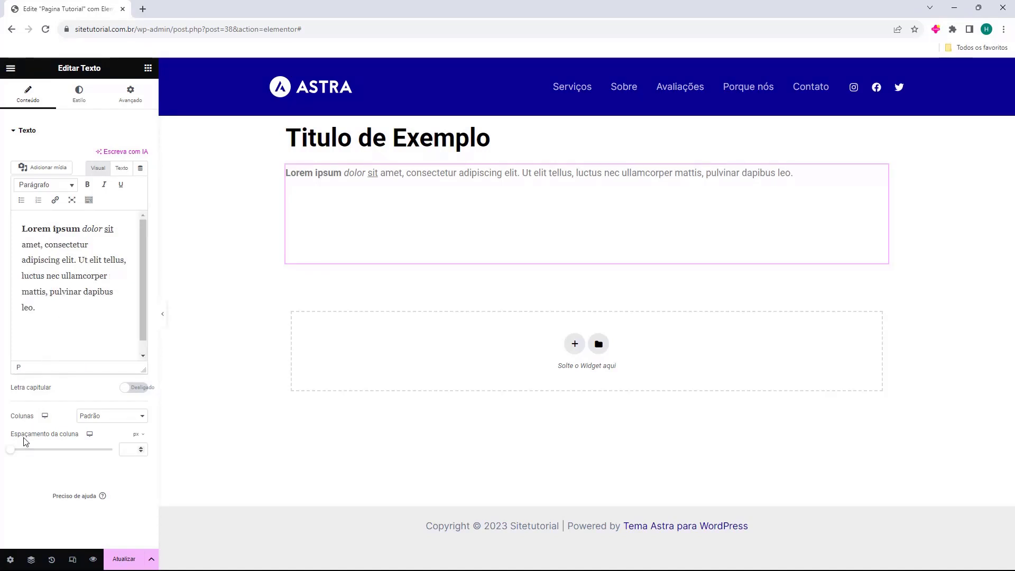
pyautogui.moveTo(52, 338); pyautogui.dragTo(23, 229)
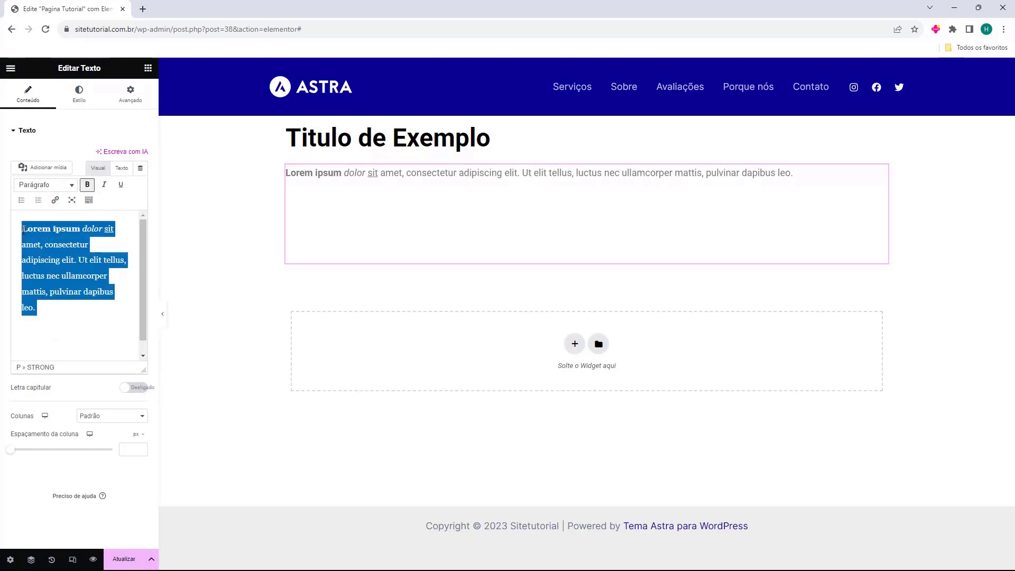
pyautogui.write('Lorem ipsum dolor sit amet, consectetur adipiscing elit. In elementum lectus nibh, eu semper massa posuere quis. Duis euismod sed augue suscipit venenatis. Suspendisse tincidunt eros libero, vitae mollis mi tincidunt at. Duis vestibulum ullamcorper mattis. Donec scelerisque nisl est, a mollis augue commodo eu. In rhoncus consequat neque, eu commodo nisl pellentesque tempor. Mauris a felis venenatis, feugiat ex ut, gravida est. Vestibulum vel metus ullamcorper neque luctus egestas id viverra est. Vivamus aliquet id odio ut gravida. Aenean ullamcorper euismod justo, at condimentum odio auctor in. Aliquam et lacus quis risus dapibus blandit ut non ligula. Pellentesque sagittis turpis in dapibus tempus. Proin placerat, nibh ut luctus mollis, nisl risus accumsan mi, et vulputate diam est et lorem. Suspendisse rutrum volutpat tortor, nec pulvinar arcu placerat commodo.')
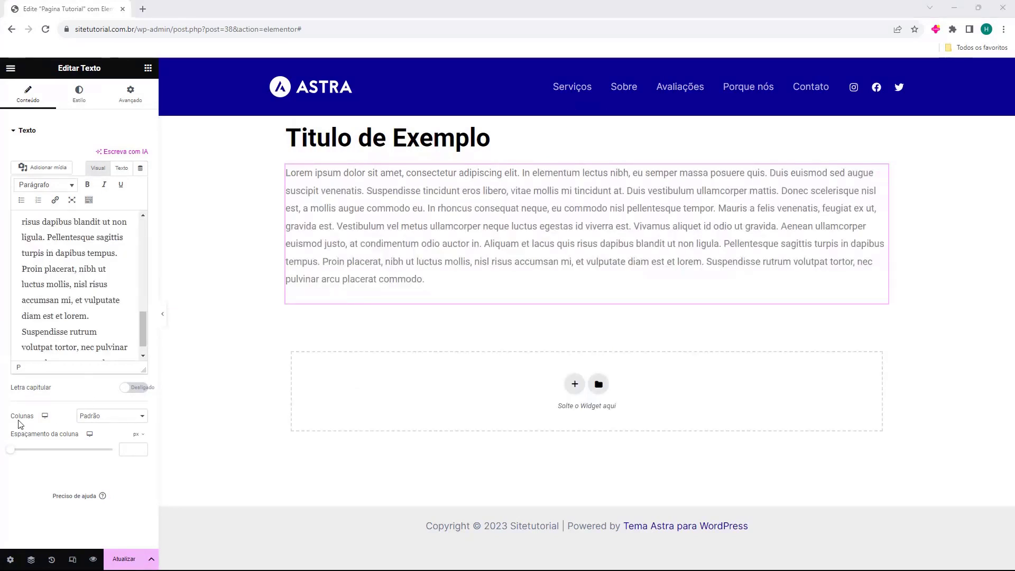
# - Try 1, 2, 3, 4 and 6 columns on the text widget, and set its column count to 10
pyautogui.click(90, 418)
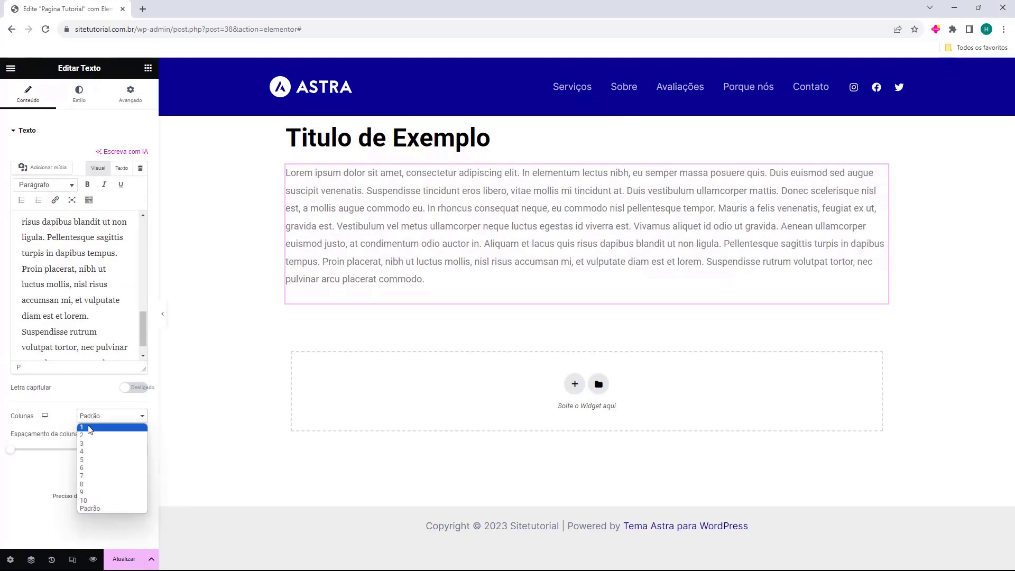
pyautogui.click(89, 427)
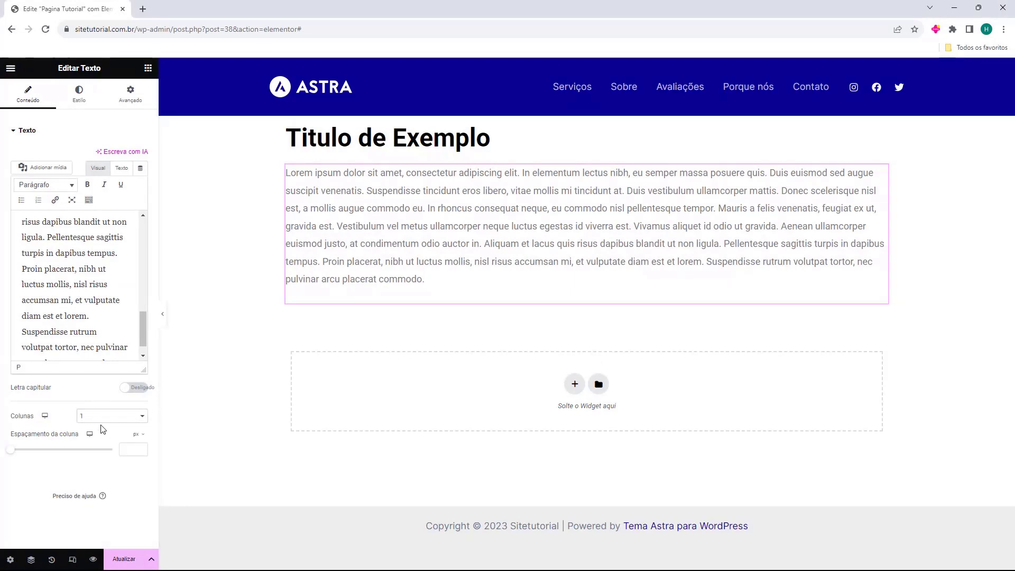
pyautogui.click(102, 420)
pyautogui.click(100, 435)
pyautogui.click(97, 419)
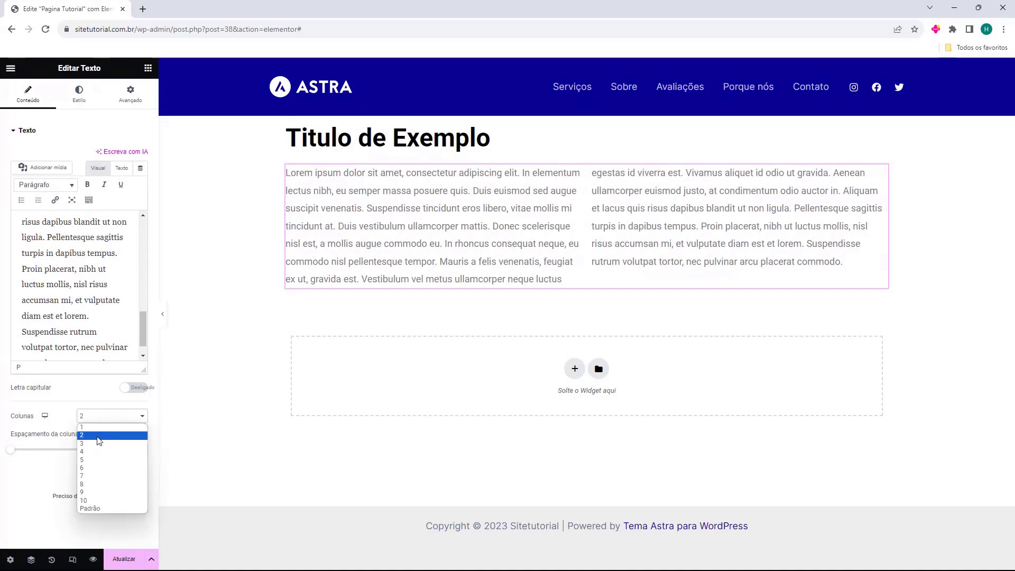
pyautogui.click(97, 444)
pyautogui.click(102, 418)
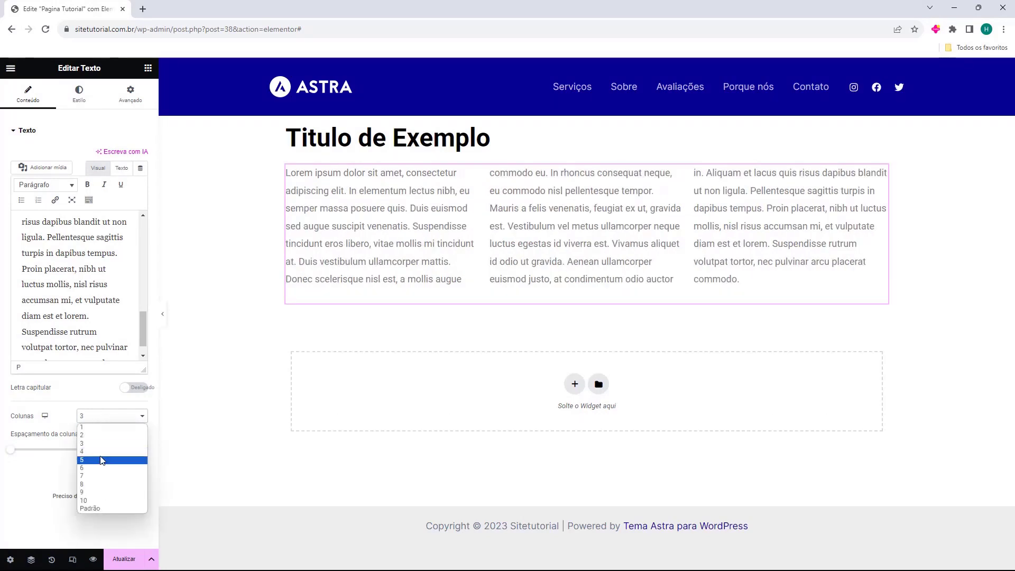
pyautogui.click(102, 452)
pyautogui.click(114, 422)
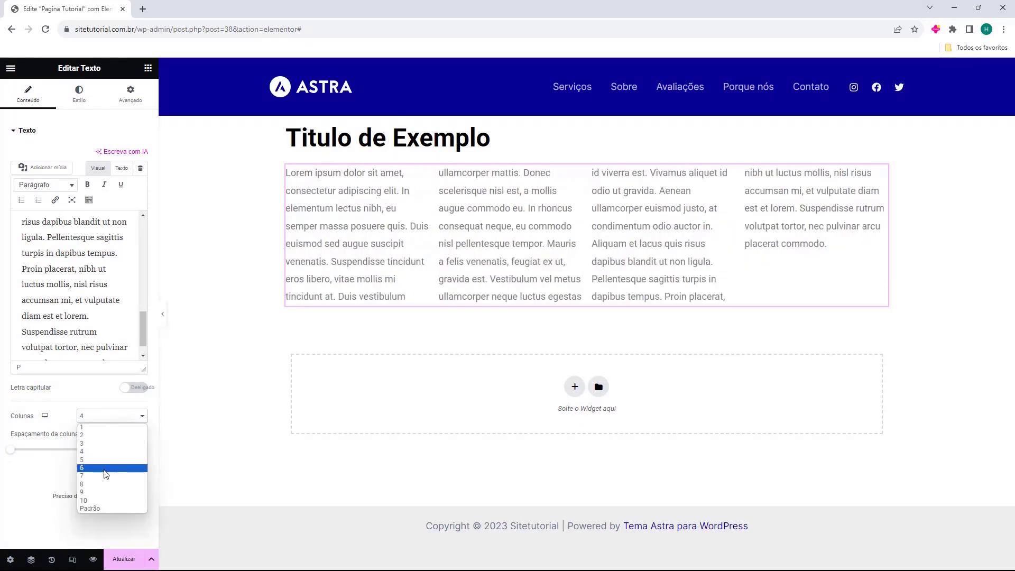
pyautogui.click(106, 469)
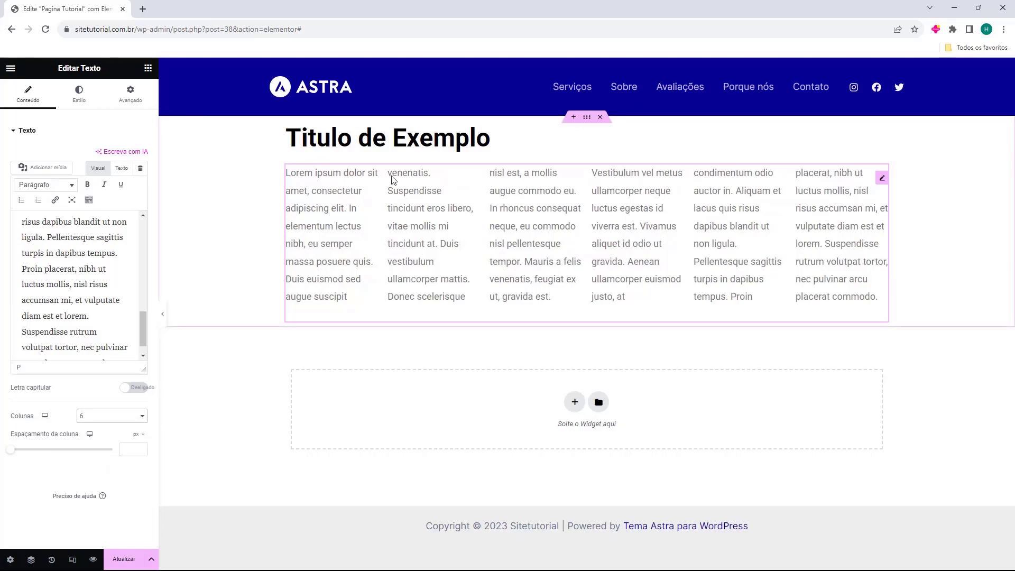
pyautogui.click(114, 417)
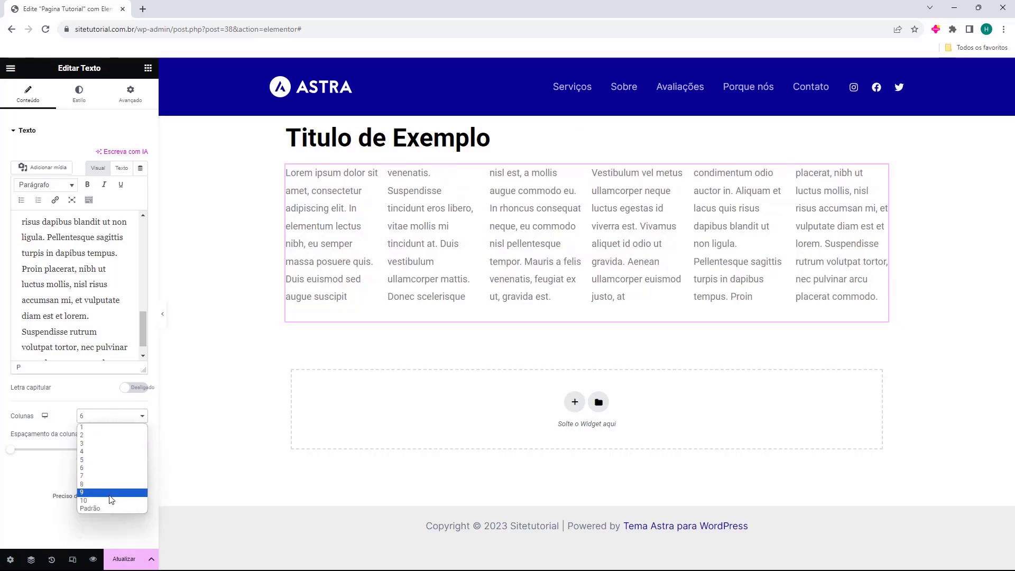
pyautogui.click(111, 501)
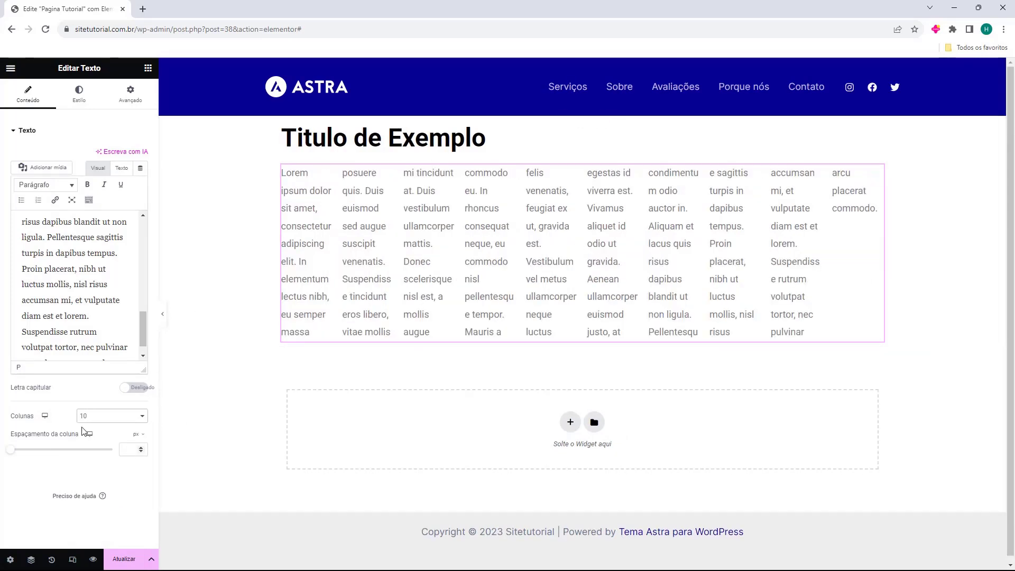
# - Set the text widget to 2 columns with a column spacing of 100 px
pyautogui.click(98, 423)
pyautogui.click(104, 440)
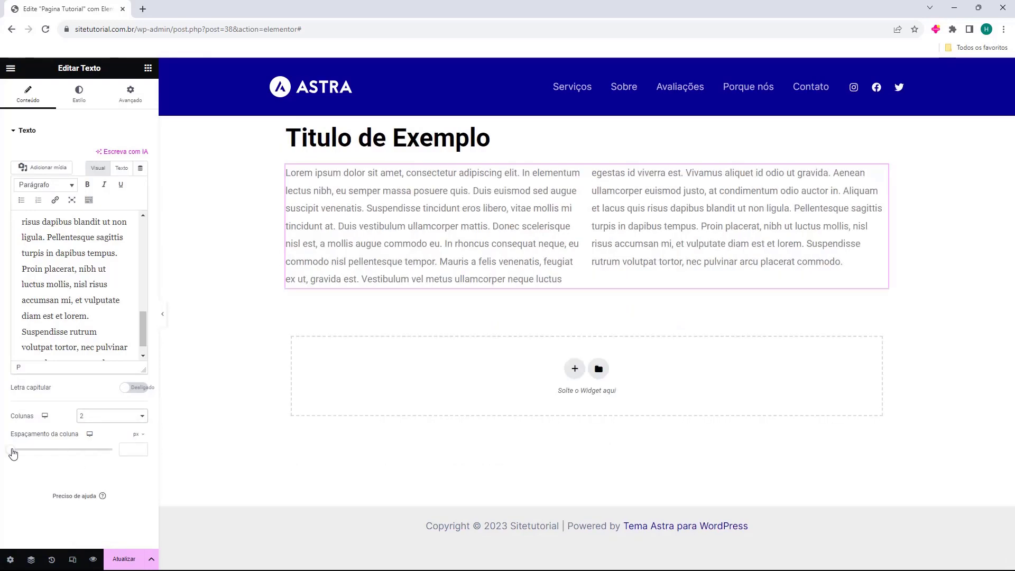
pyautogui.moveTo(13, 450); pyautogui.dragTo(130, 464)
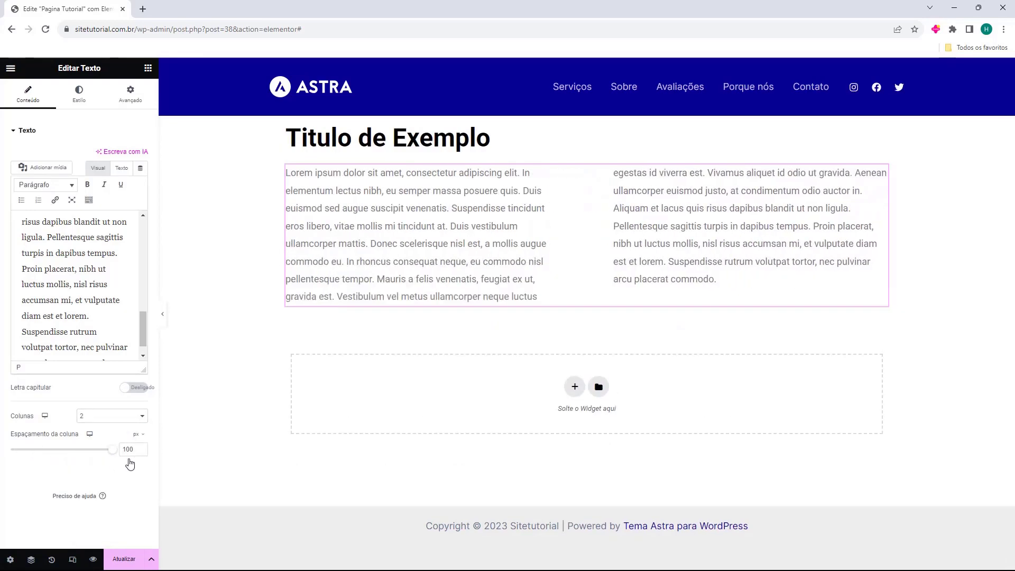
# - Try centre, right and left alignment on the text widget's paragraph, and set it to justified
pyautogui.click(79, 95)
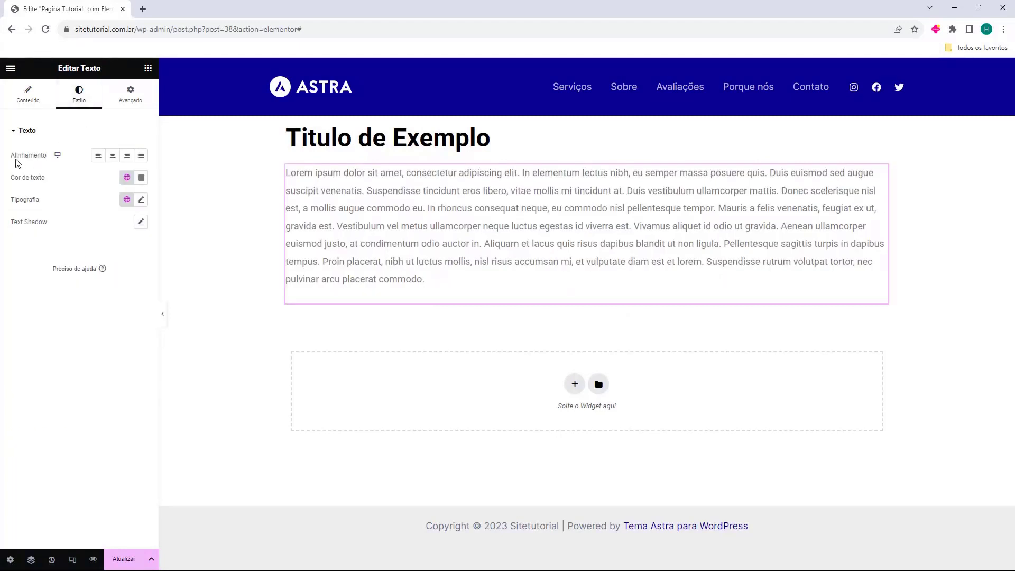
pyautogui.click(113, 155)
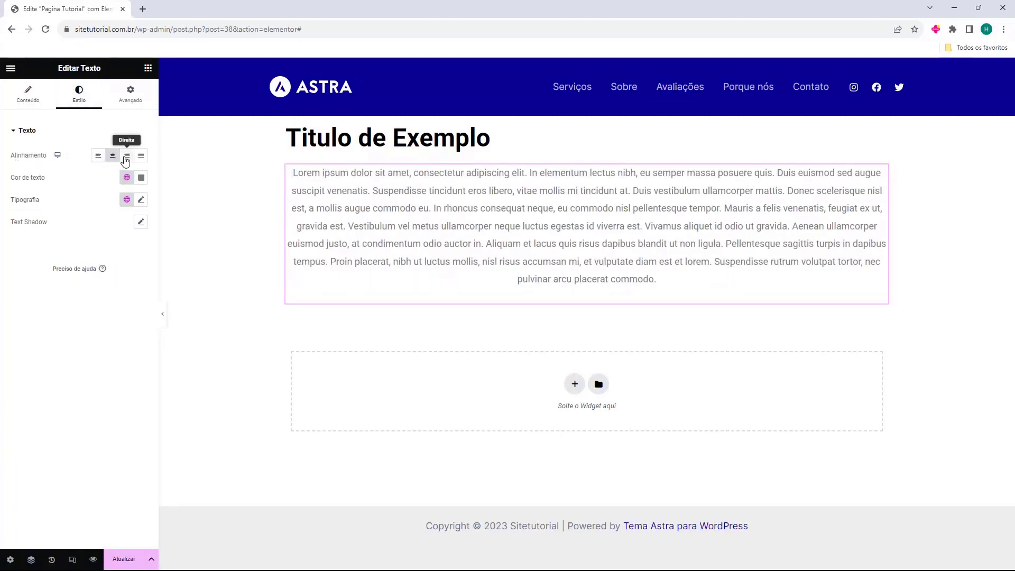
pyautogui.click(126, 158)
pyautogui.click(141, 158)
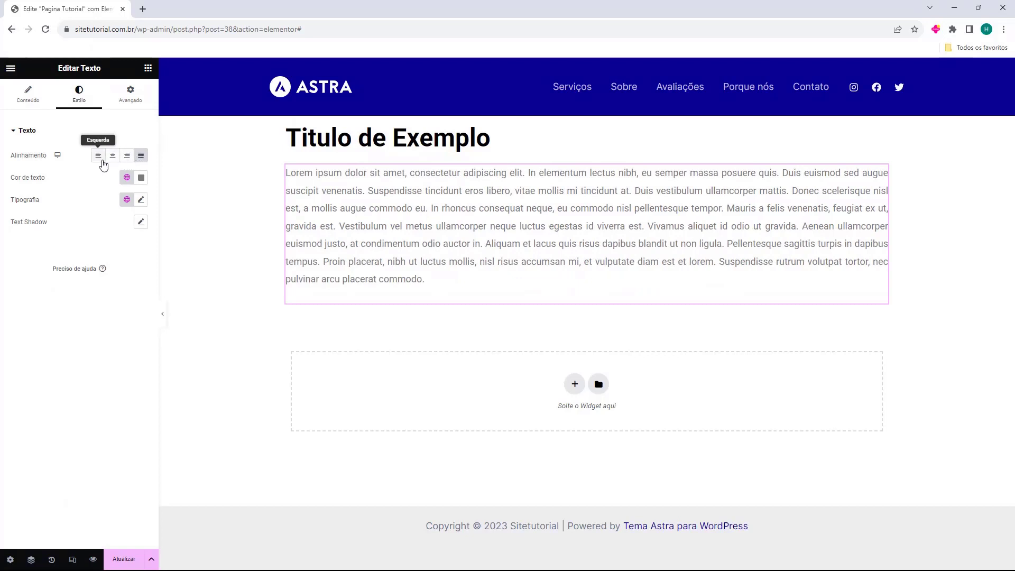
pyautogui.click(102, 161)
pyautogui.click(112, 158)
pyautogui.click(129, 159)
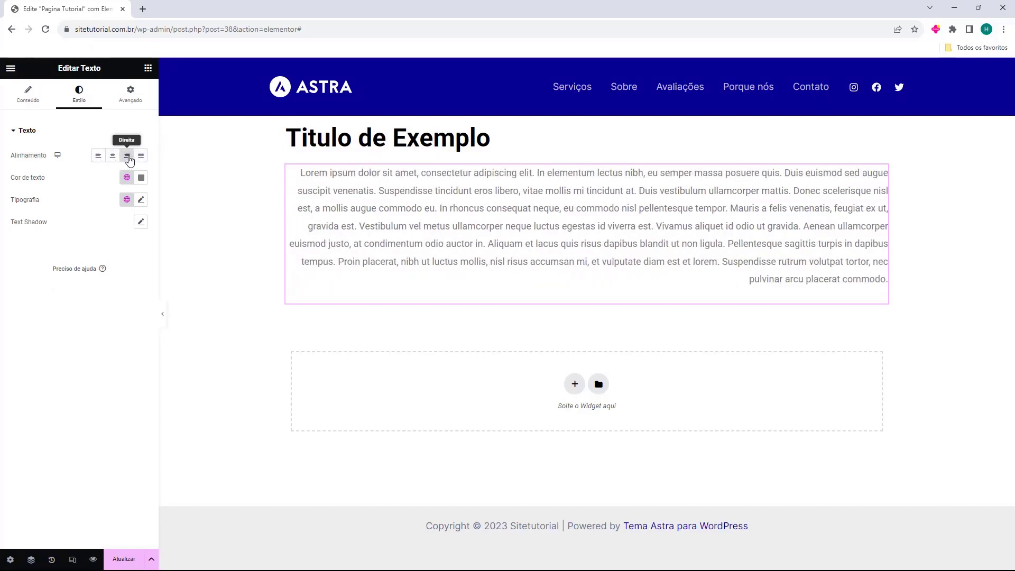
pyautogui.click(140, 157)
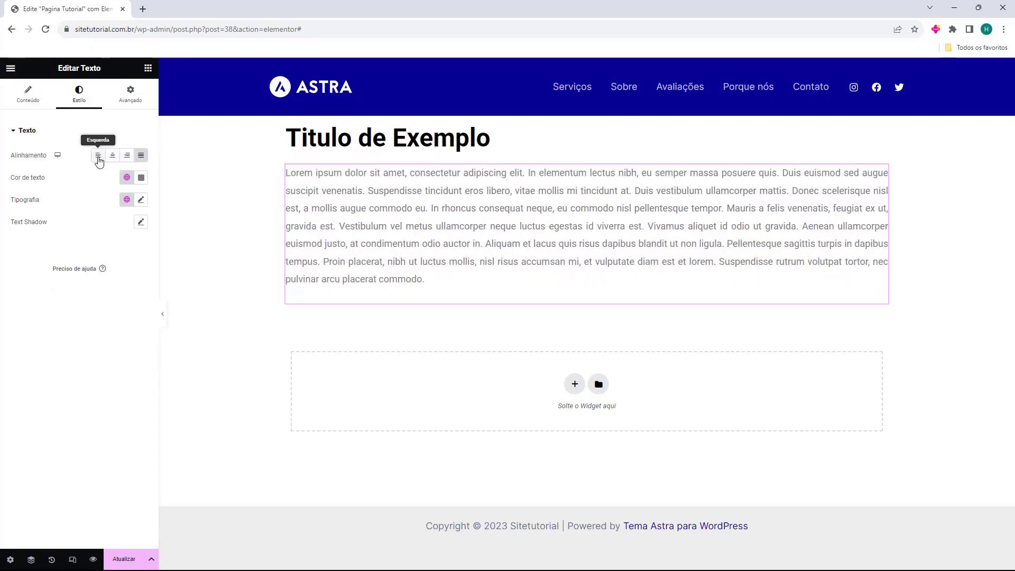
# - Set the paragraph's text colour to a bright red and look over its typography options
pyautogui.click(141, 178)
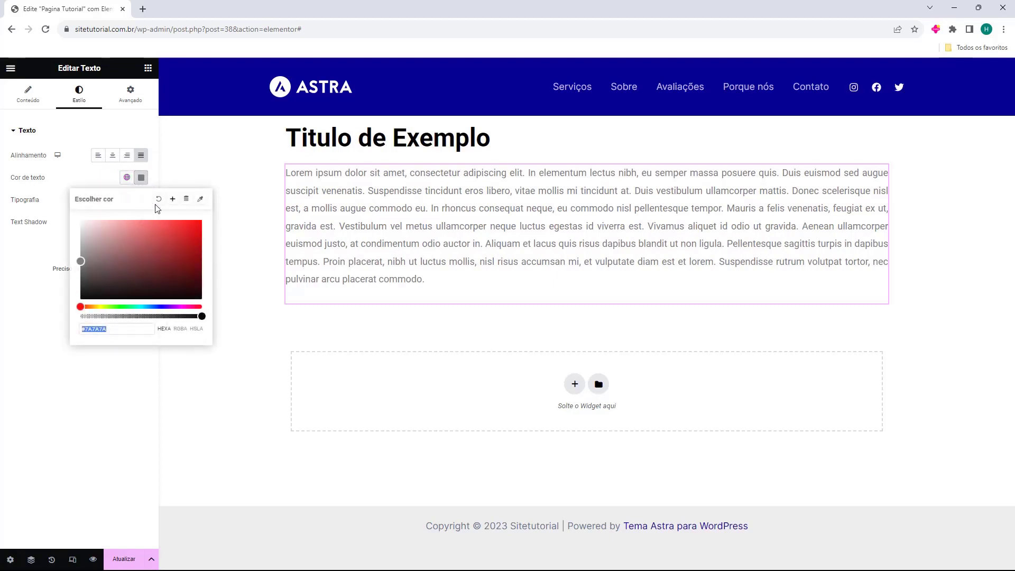
pyautogui.moveTo(151, 248); pyautogui.dragTo(199, 223)
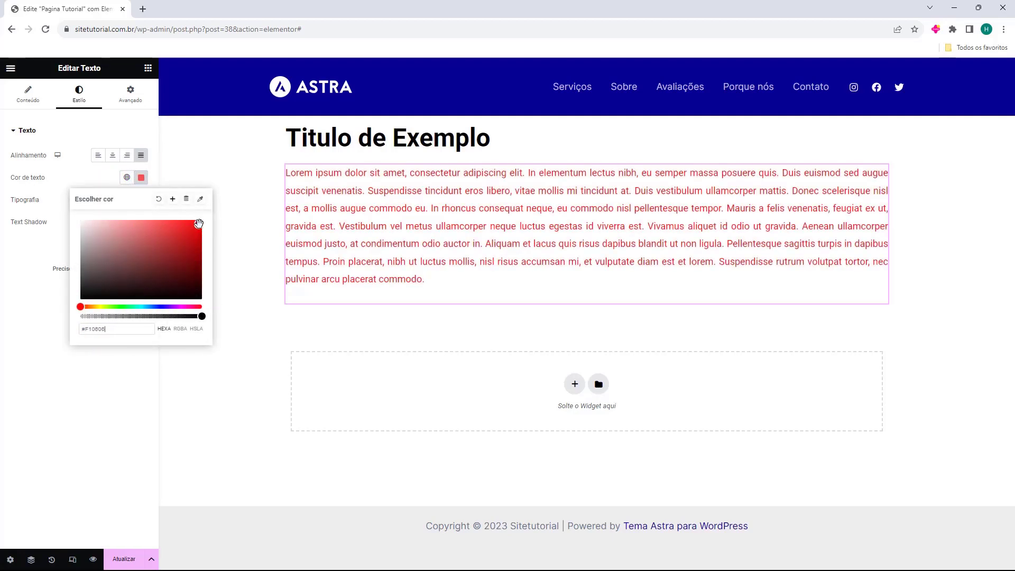
pyautogui.click(43, 202)
pyautogui.click(141, 199)
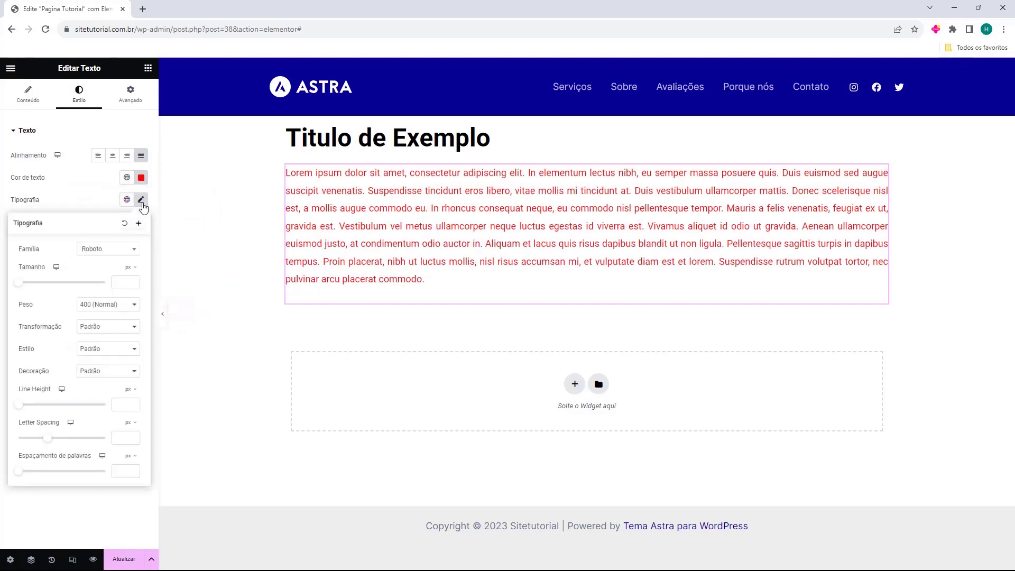
pyautogui.click(88, 207)
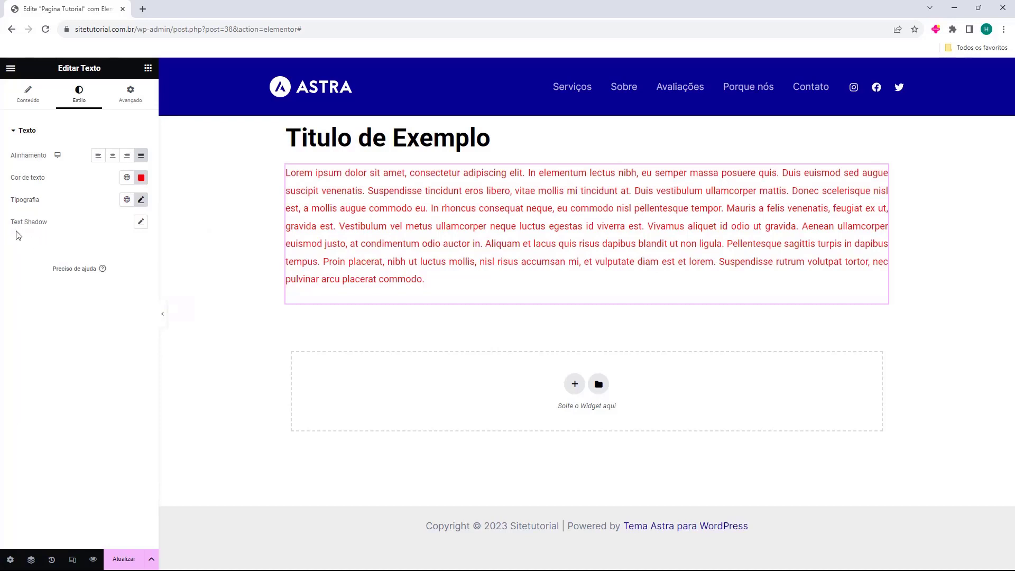
# - Try a text shadow with blur 5, horizontal offset 33 and vertical offset 17 on the paragraph, and reset it
pyautogui.click(140, 222)
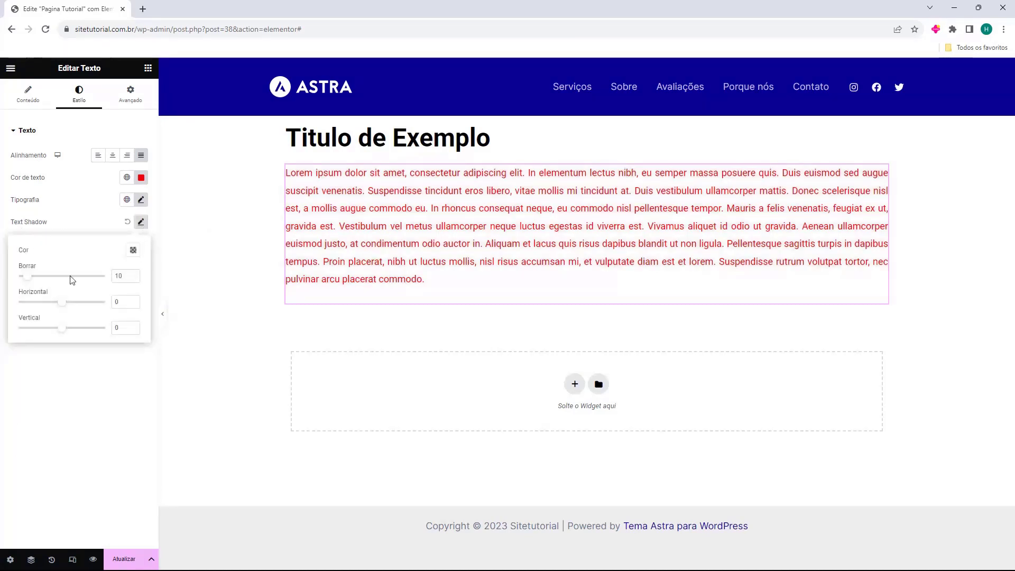
pyautogui.moveTo(62, 302); pyautogui.dragTo(71, 330)
pyautogui.moveTo(32, 279); pyautogui.dragTo(22, 281)
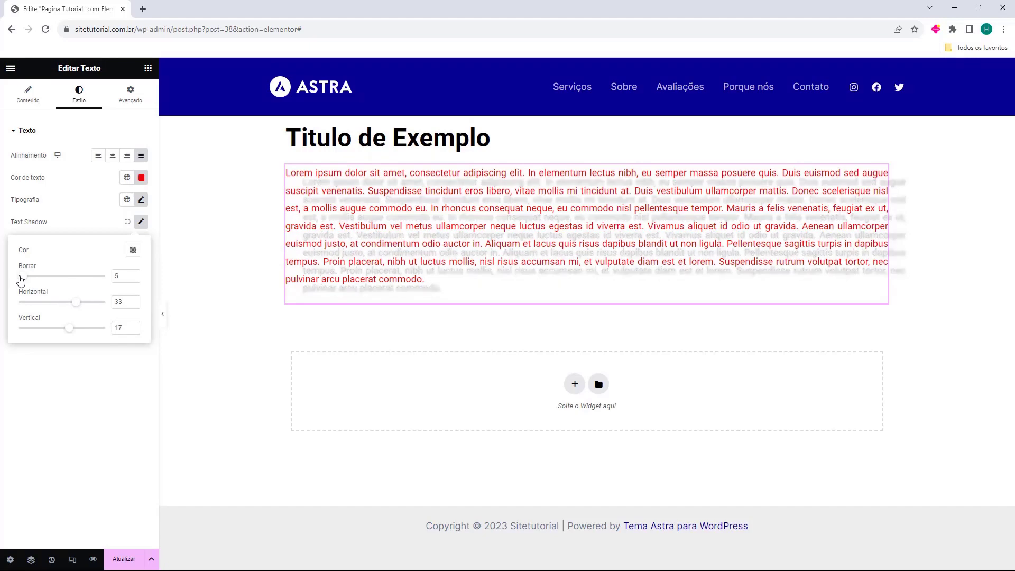
pyautogui.click(127, 224)
# - Review the text widget's advanced layout settings, and save the page by updating it
pyautogui.click(127, 95)
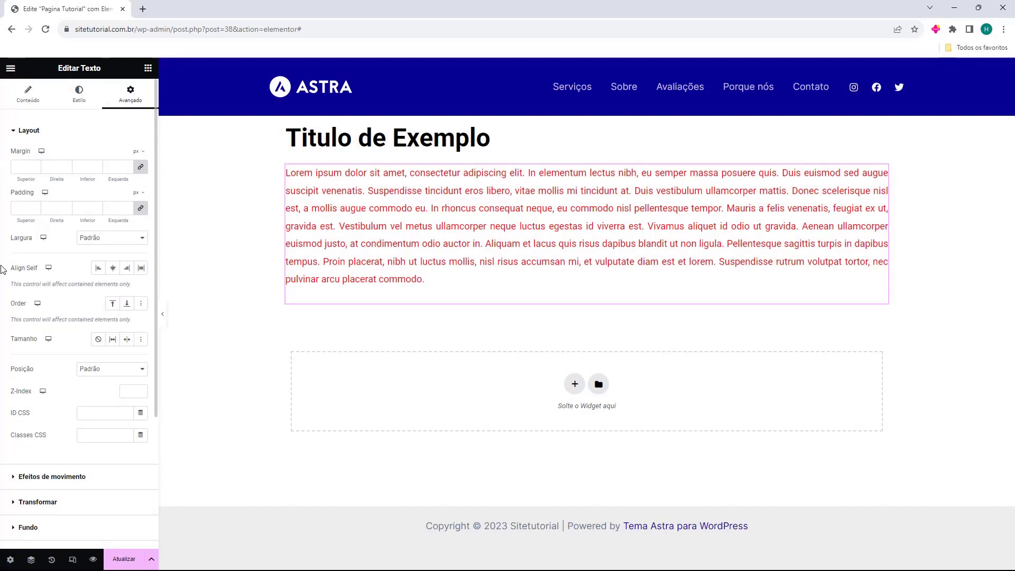
pyautogui.click(44, 93)
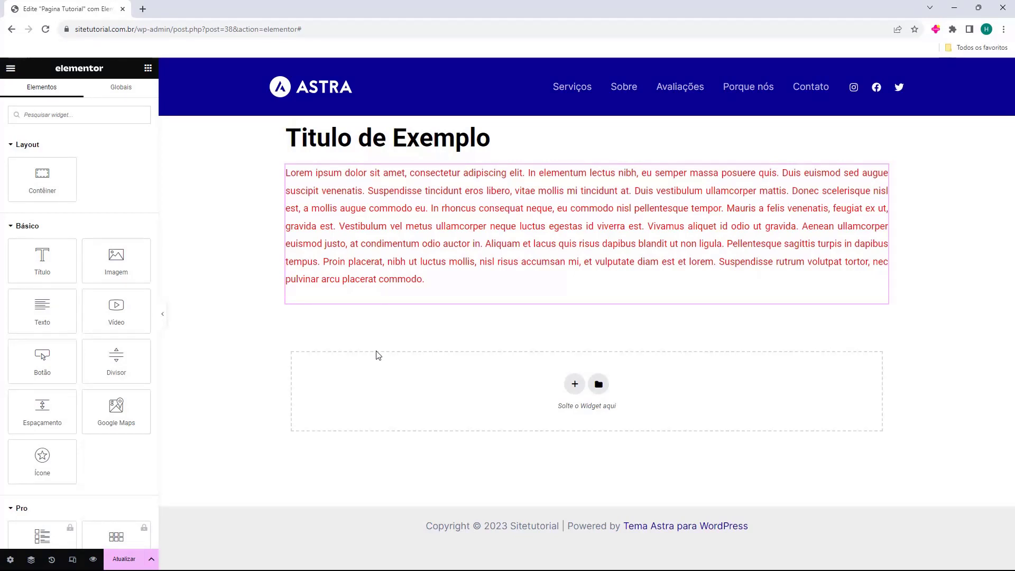
pyautogui.click(126, 562)
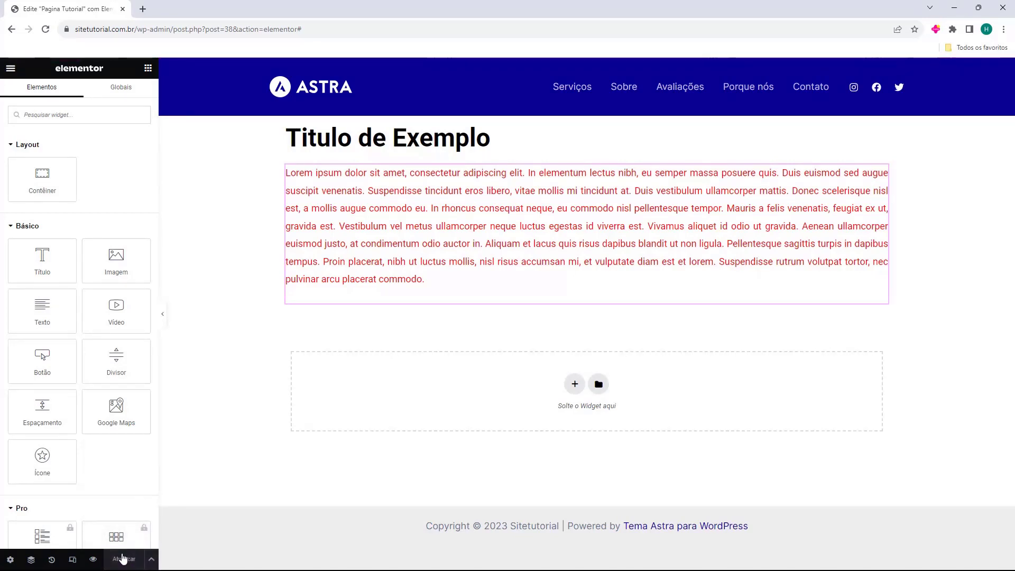